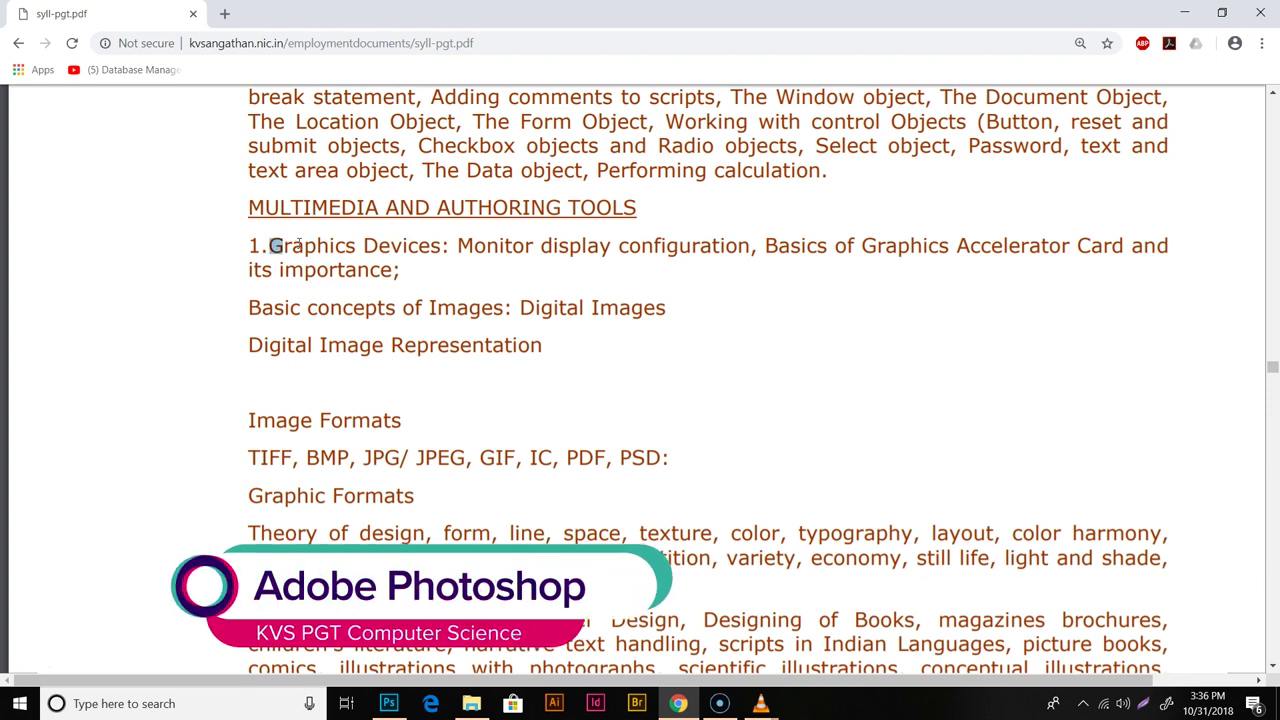
Highlight the Graphics Devices point and the Image Formats line in the syllabus PDF
{"action": "left_click_drag", "start_coordinate": [268, 246], "coordinate": [398, 270]}
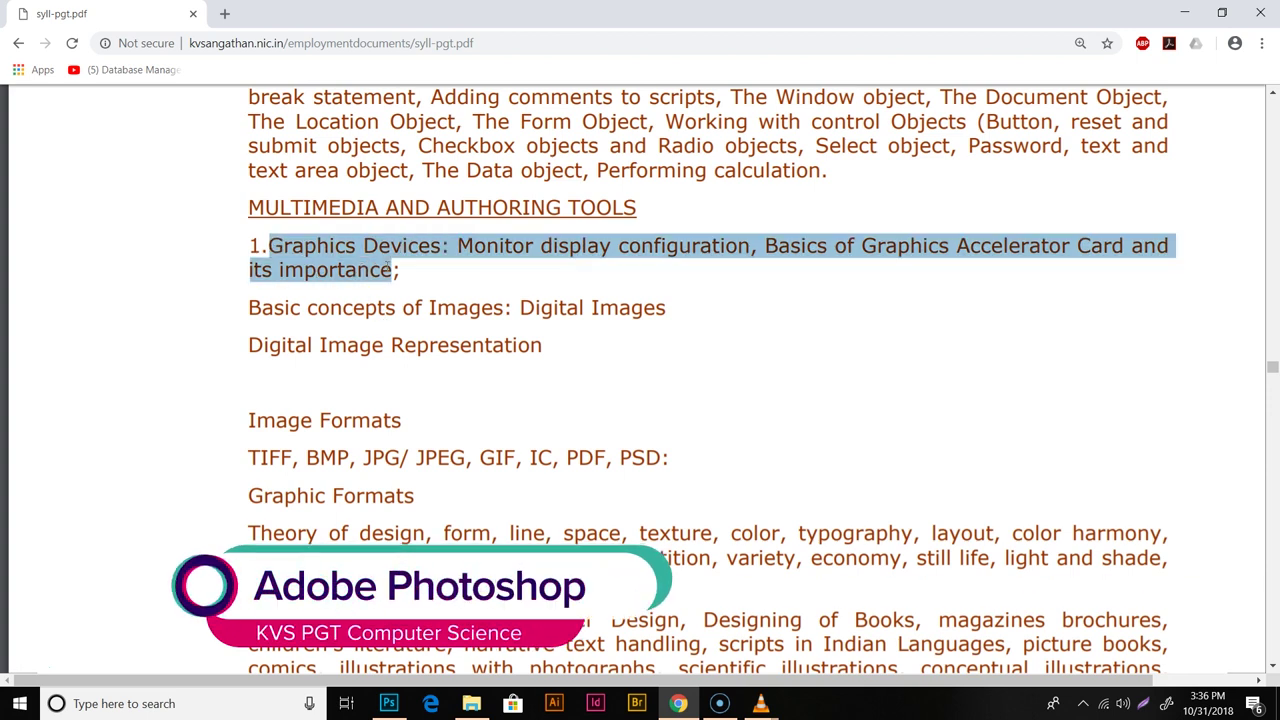
{"action": "left_click", "coordinate": [253, 344]}
{"action": "left_click_drag", "start_coordinate": [249, 420], "coordinate": [625, 466]}
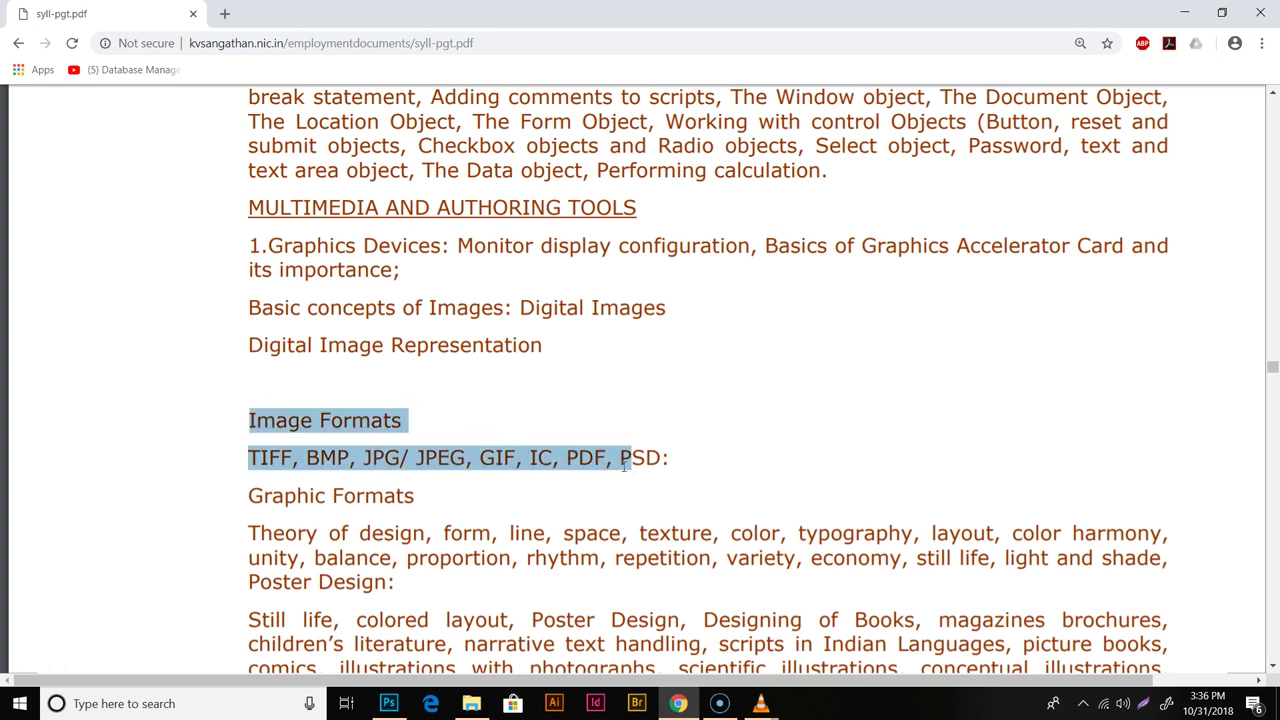
{"action": "left_click", "coordinate": [687, 461]}
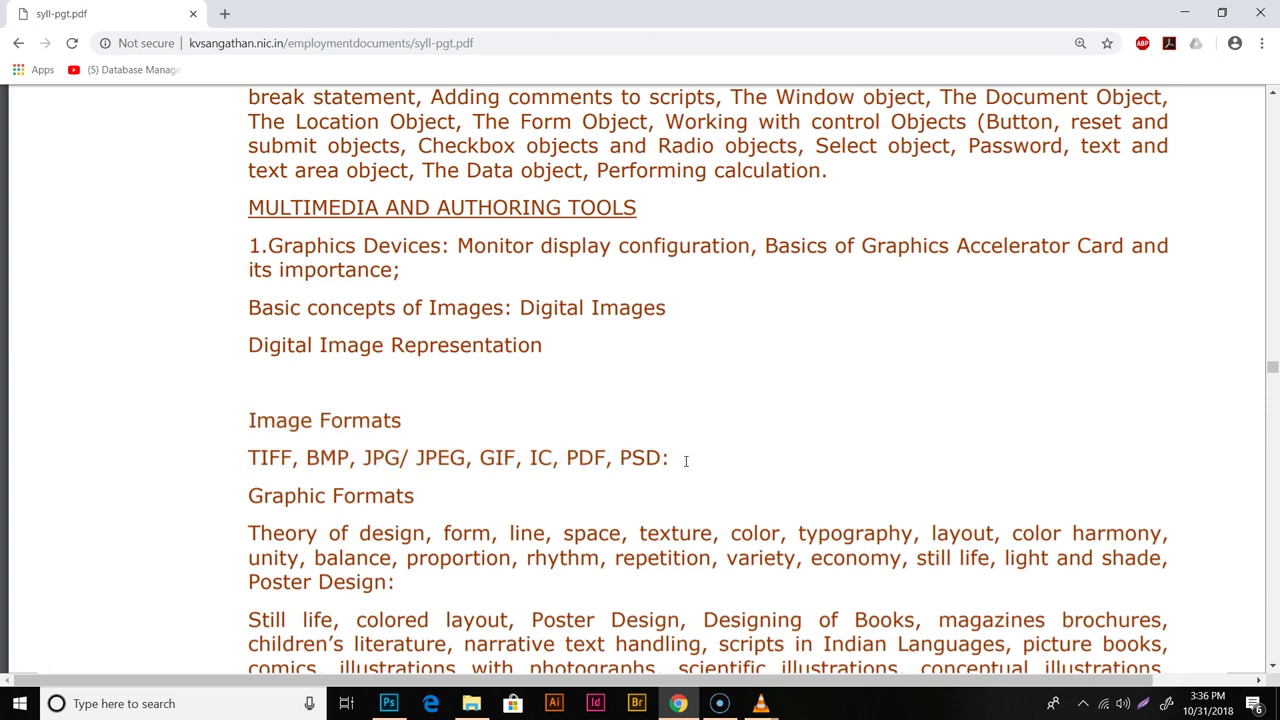
Highlight Graphic Tools, Photoshop, CorelDraw and Image Editing Software further down the syllabus
{"action": "scroll", "coordinate": [576, 408], "scroll_direction": "down", "scroll_amount": 1}
{"action": "scroll", "coordinate": [576, 408], "scroll_direction": "down", "scroll_amount": 1}
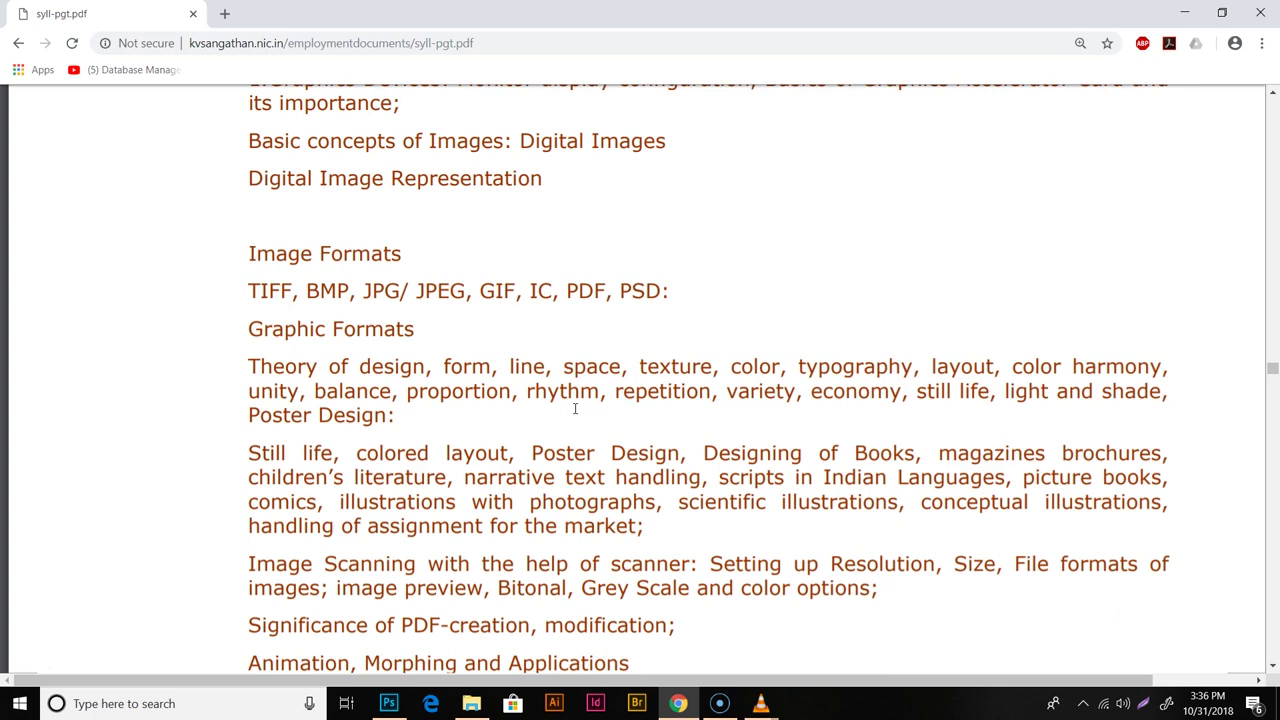
{"action": "scroll", "coordinate": [575, 408], "scroll_direction": "down", "scroll_amount": 1}
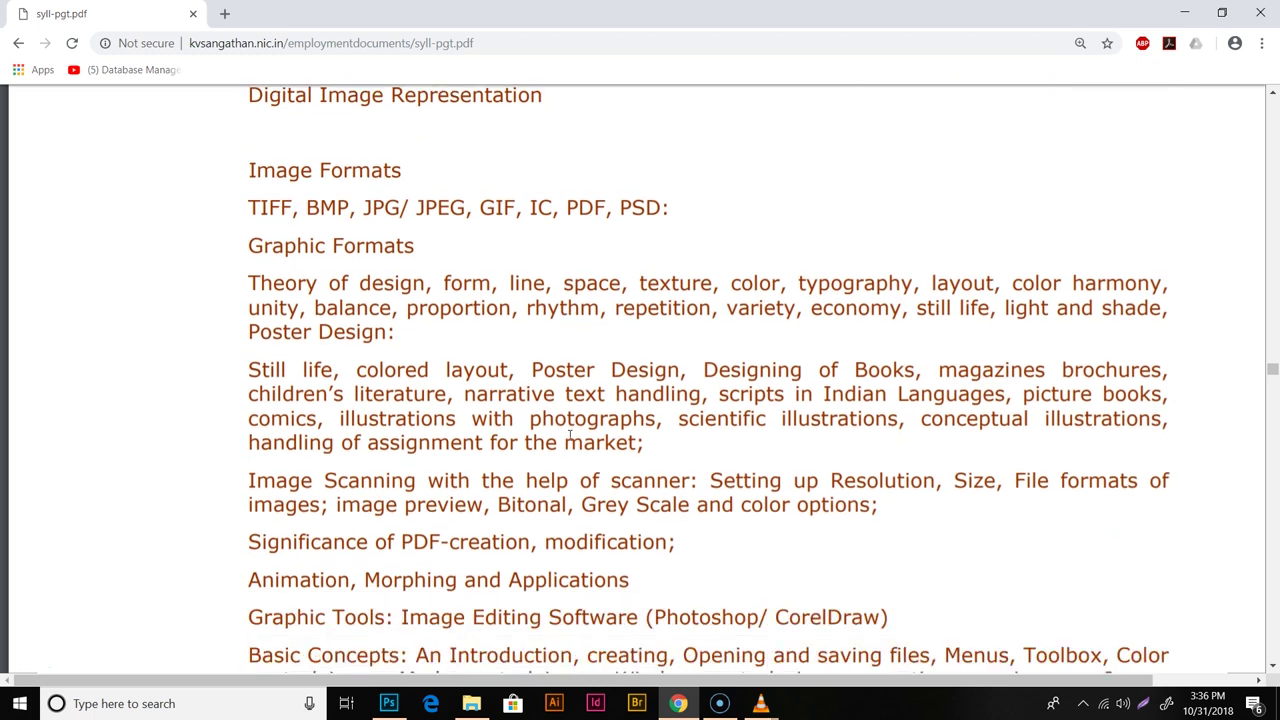
{"action": "scroll", "coordinate": [537, 434], "scroll_direction": "down", "scroll_amount": 1}
{"action": "scroll", "coordinate": [537, 434], "scroll_direction": "down", "scroll_amount": 1}
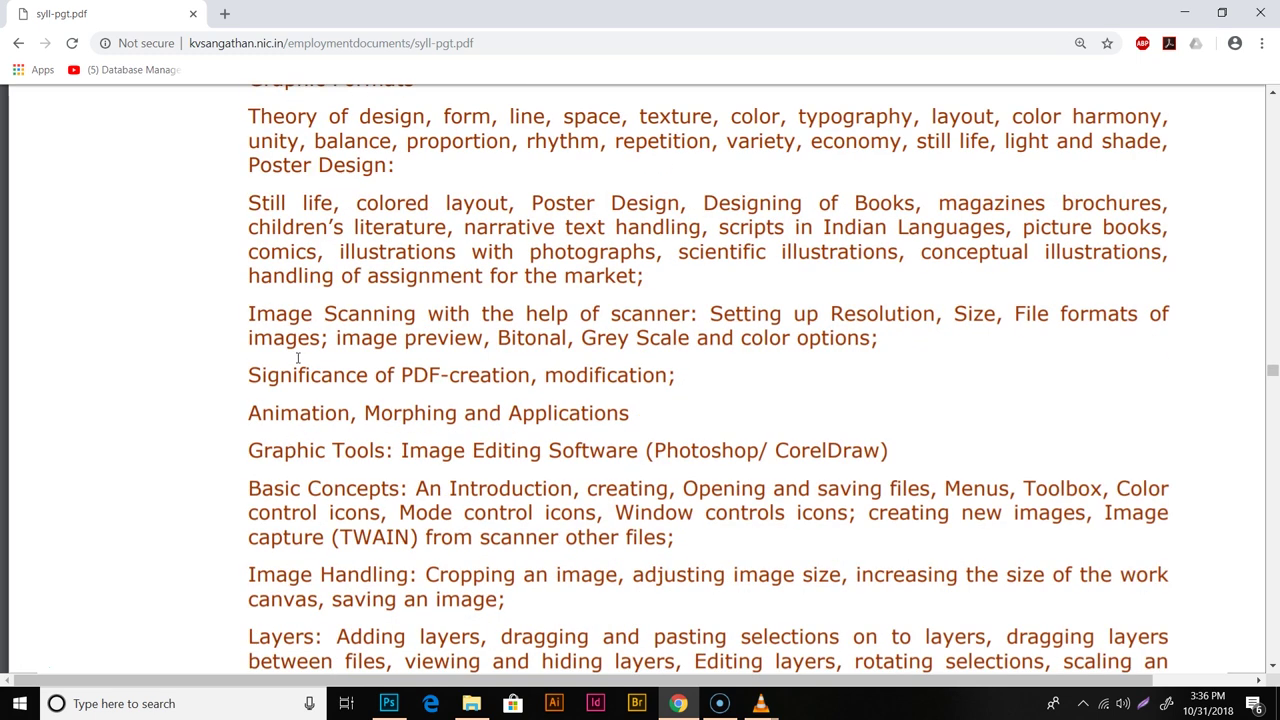
{"action": "left_click_drag", "start_coordinate": [245, 450], "coordinate": [384, 451]}
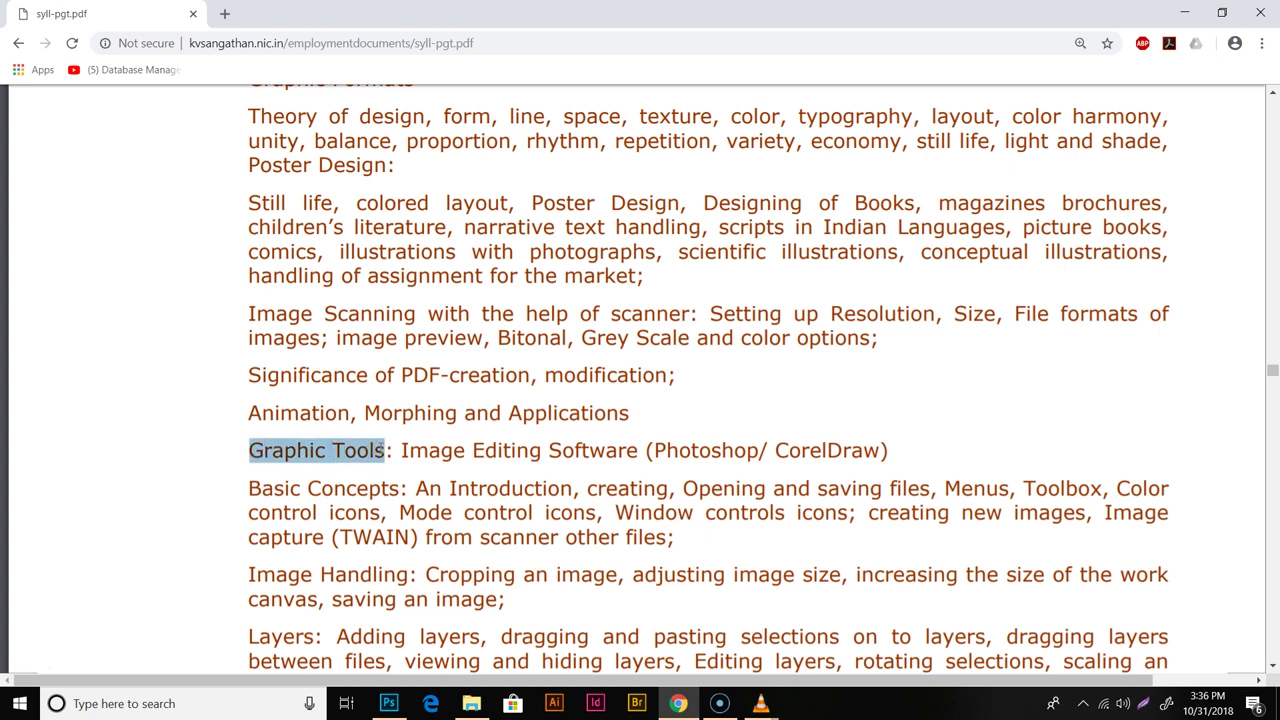
{"action": "left_click_drag", "start_coordinate": [648, 450], "coordinate": [880, 450]}
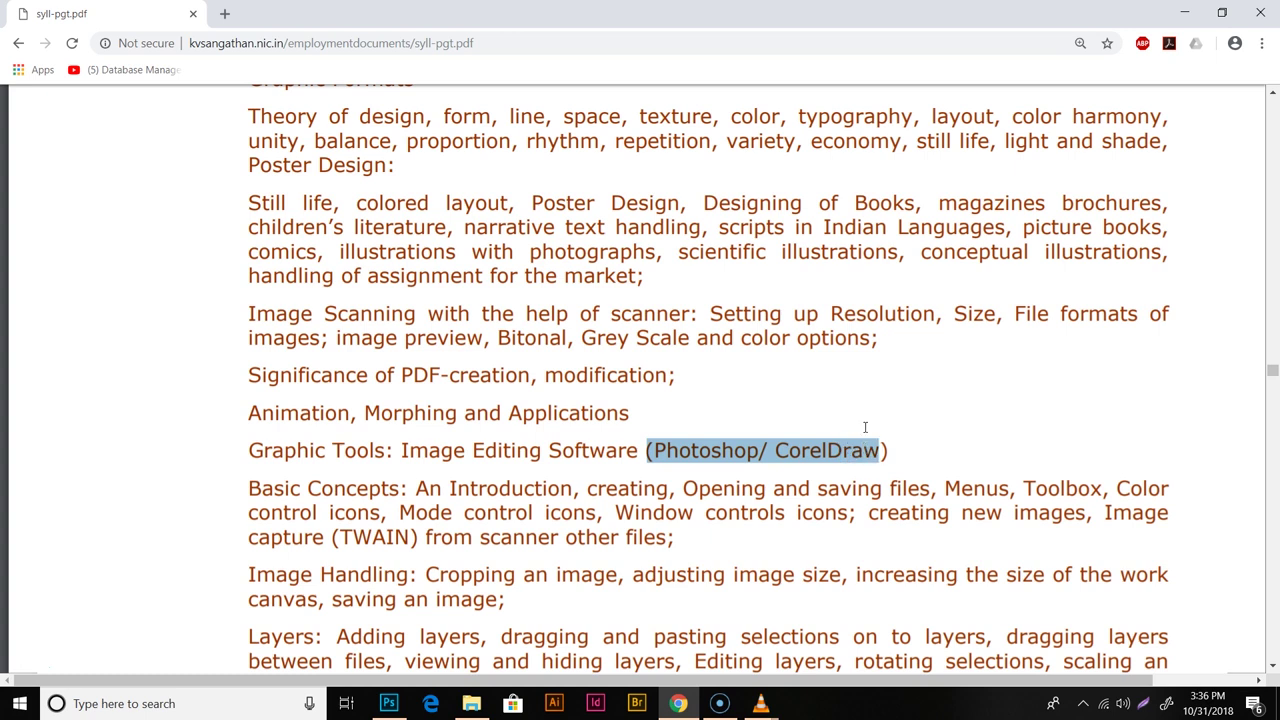
{"action": "left_click", "coordinate": [779, 451]}
{"action": "left_click_drag", "start_coordinate": [777, 451], "coordinate": [879, 462]}
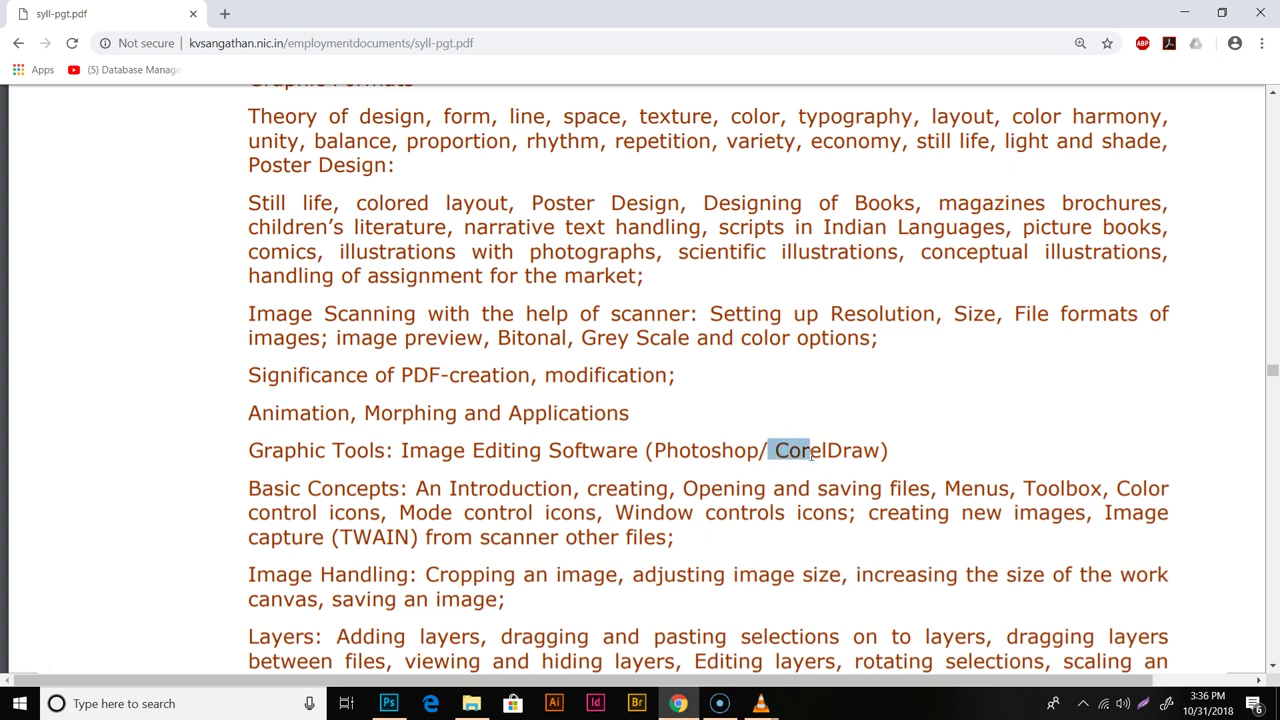
{"action": "left_click", "coordinate": [811, 499]}
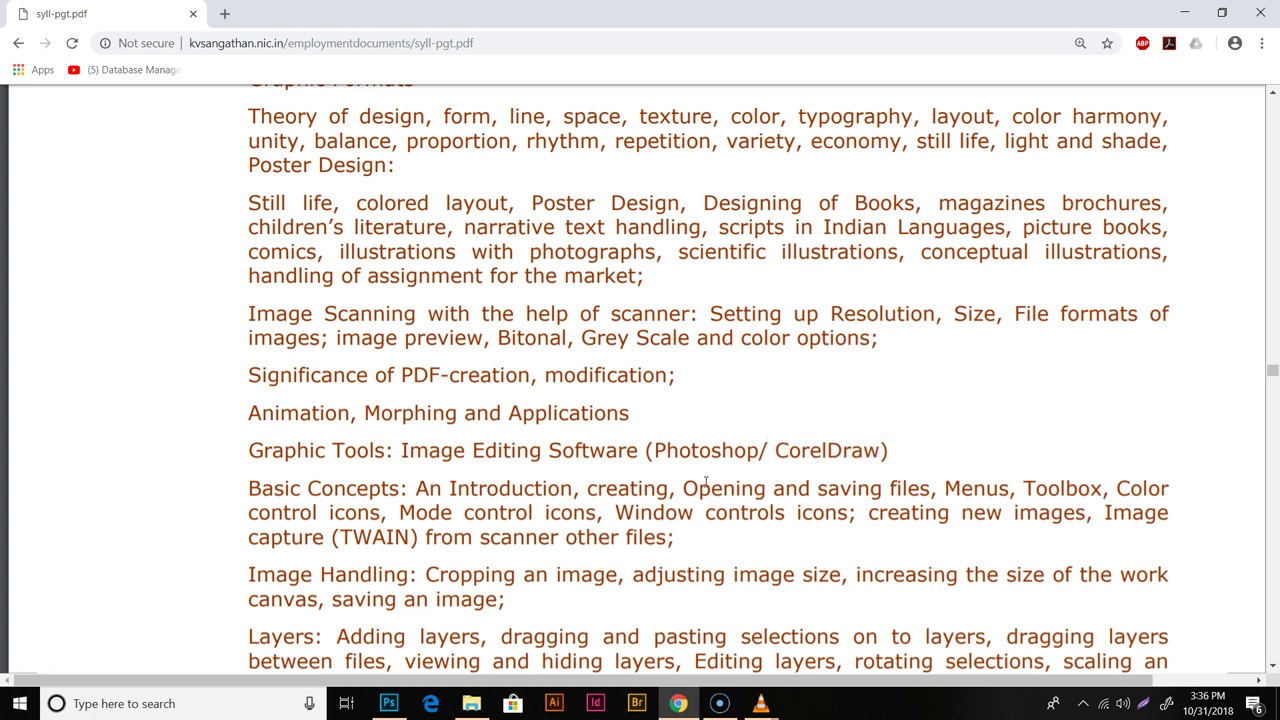
{"action": "left_click_drag", "start_coordinate": [649, 451], "coordinate": [741, 455]}
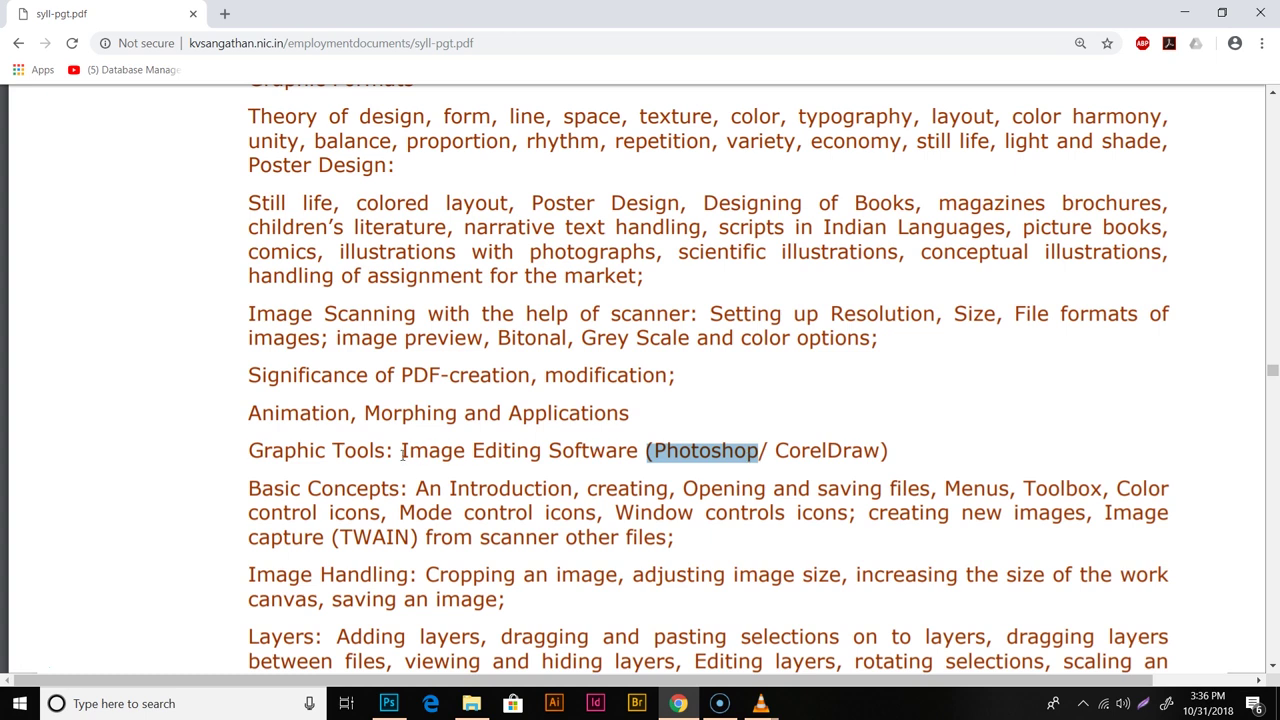
{"action": "left_click_drag", "start_coordinate": [395, 451], "coordinate": [643, 466]}
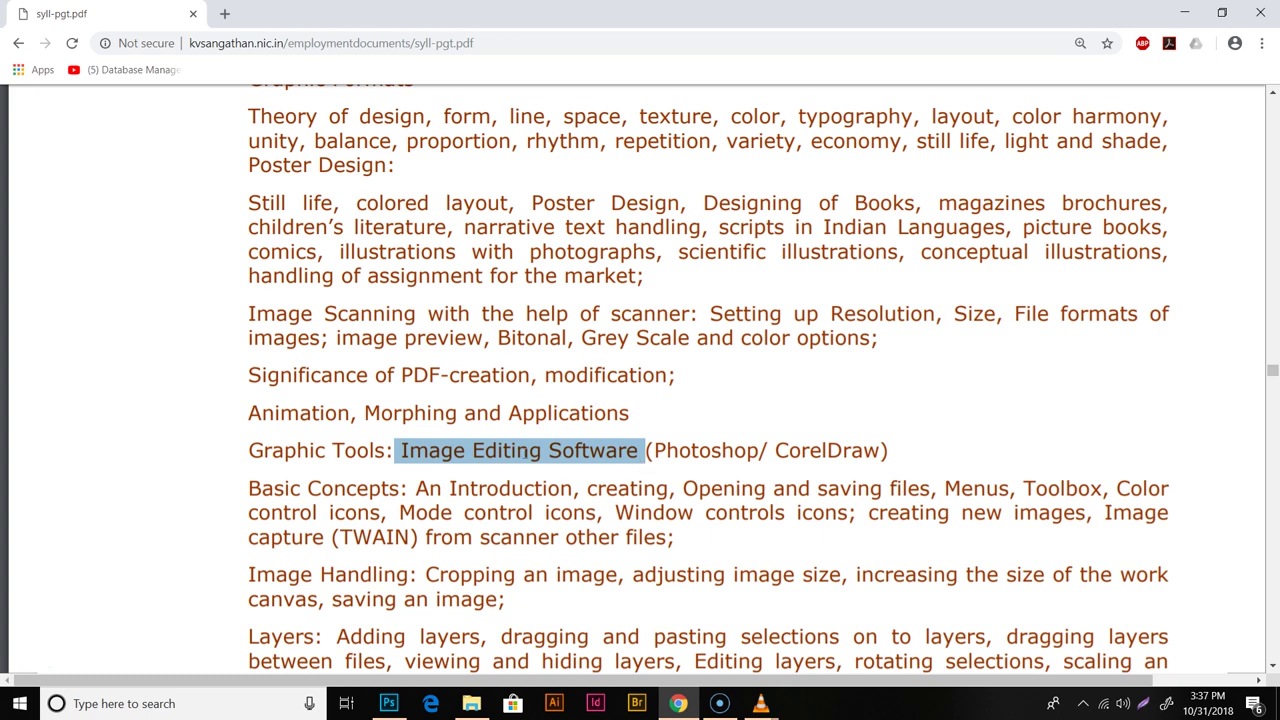
Highlight the Basic Concepts, Menus, Image Handling and Layers paragraphs of the Photoshop section
{"action": "scroll", "coordinate": [520, 452], "scroll_direction": "down", "scroll_amount": 1}
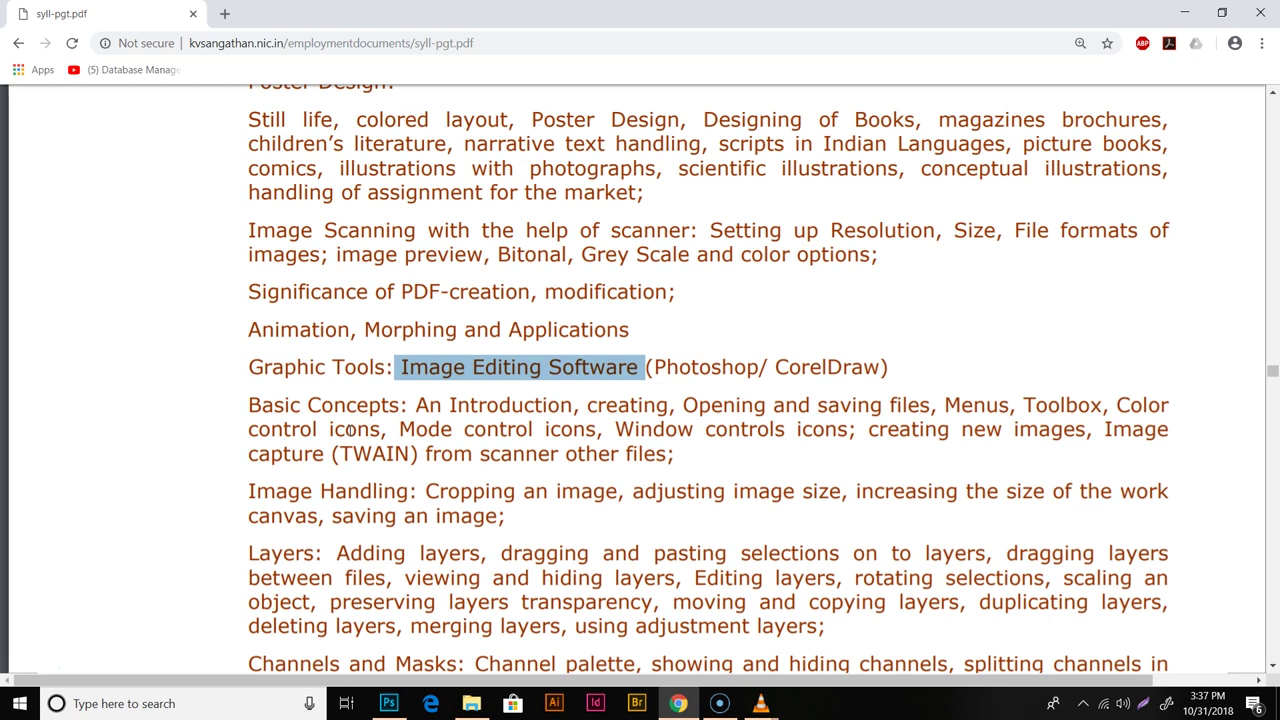
{"action": "scroll", "coordinate": [222, 453], "scroll_direction": "down", "scroll_amount": 1}
{"action": "left_click", "coordinate": [222, 453]}
{"action": "scroll", "coordinate": [240, 390], "scroll_direction": "down", "scroll_amount": 1}
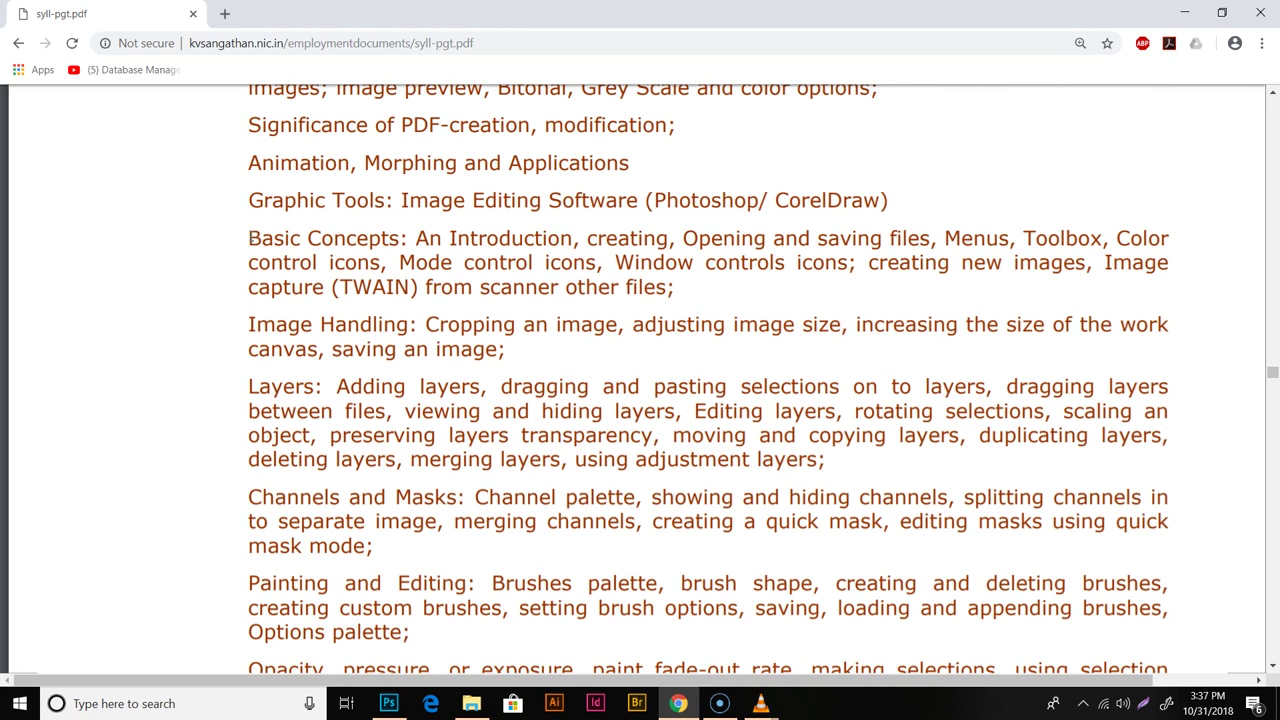
{"action": "left_click_drag", "start_coordinate": [736, 238], "coordinate": [849, 466]}
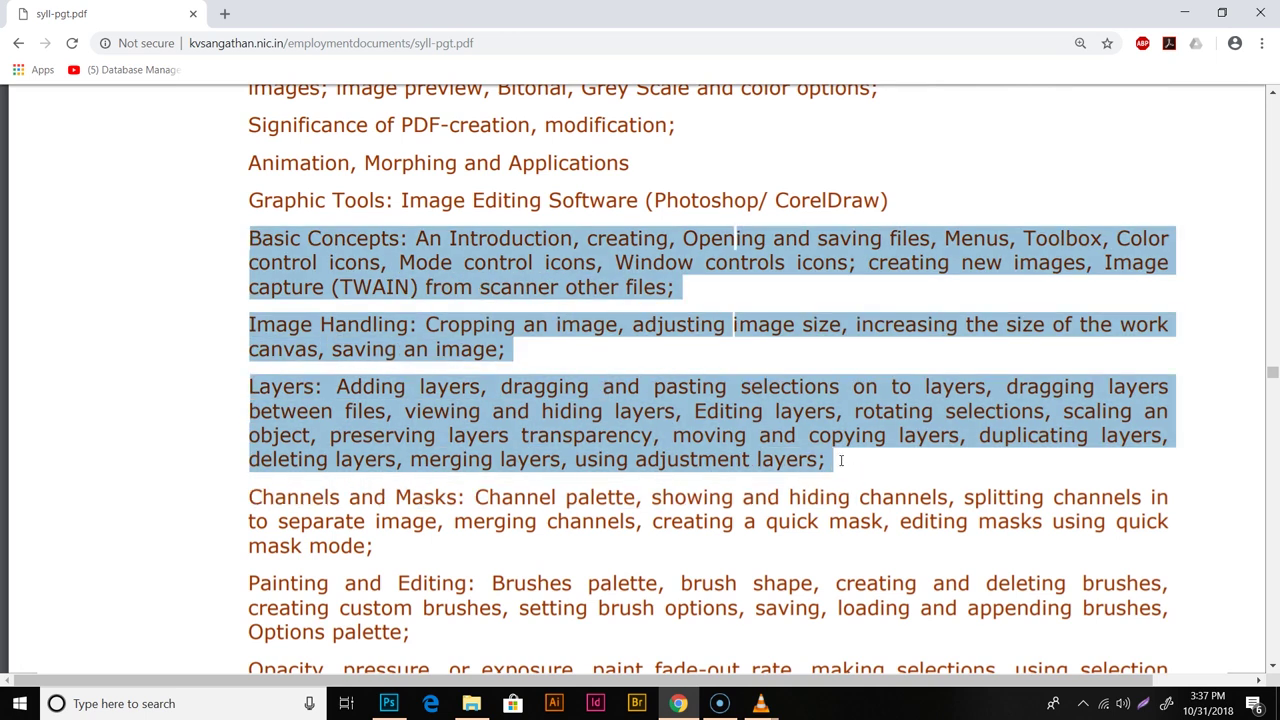
{"action": "left_click", "coordinate": [849, 466]}
{"action": "left_click_drag", "start_coordinate": [288, 240], "coordinate": [1010, 238]}
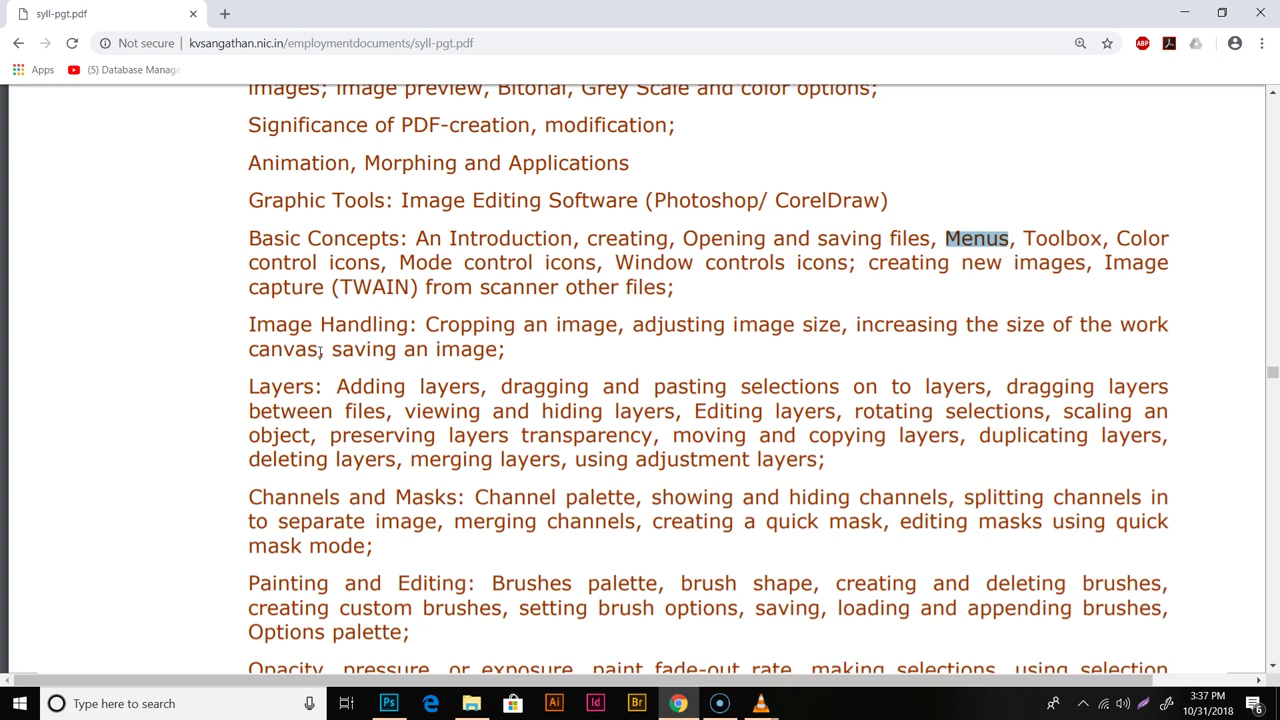
{"action": "mouse_move", "coordinate": [251, 324]}
{"action": "left_mouse_down"}
{"action": "mouse_move", "coordinate": [398, 324]}
{"action": "mouse_move", "coordinate": [502, 350]}
{"action": "left_mouse_up"}
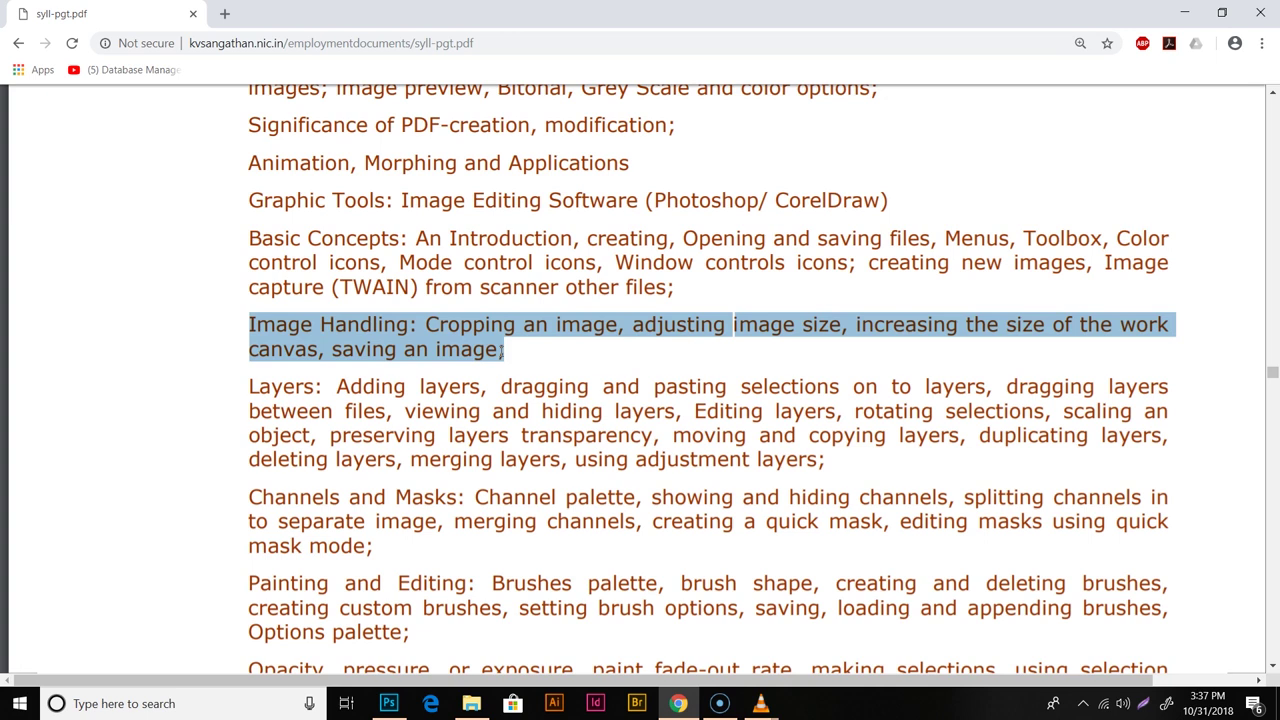
{"action": "mouse_move", "coordinate": [251, 388]}
{"action": "left_mouse_down"}
{"action": "mouse_move", "coordinate": [805, 435]}
{"action": "mouse_move", "coordinate": [826, 460]}
{"action": "mouse_move", "coordinate": [425, 324]}
{"action": "mouse_move", "coordinate": [258, 250]}
{"action": "left_mouse_up"}
Highlight the Channels and Masks and Painting paragraphs
{"action": "left_click", "coordinate": [832, 463]}
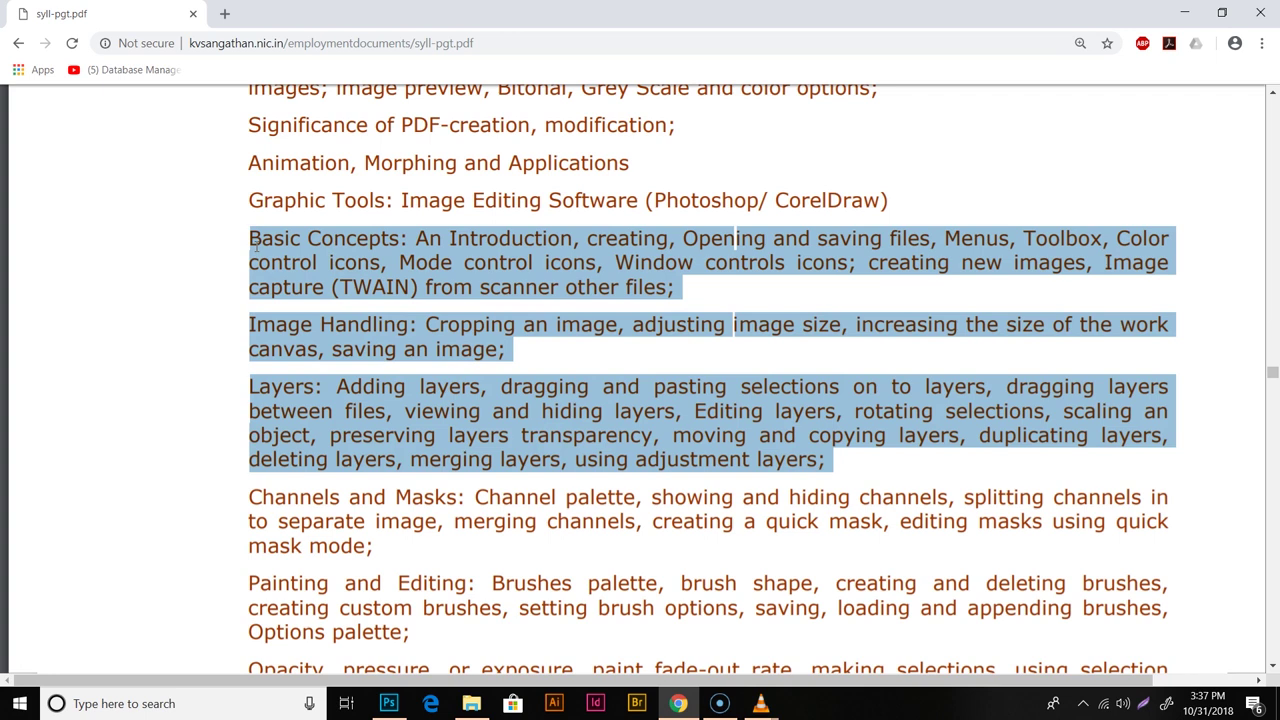
{"action": "scroll", "coordinate": [257, 248], "scroll_direction": "down", "scroll_amount": 3}
{"action": "scroll", "coordinate": [171, 348], "scroll_direction": "down", "scroll_amount": 2}
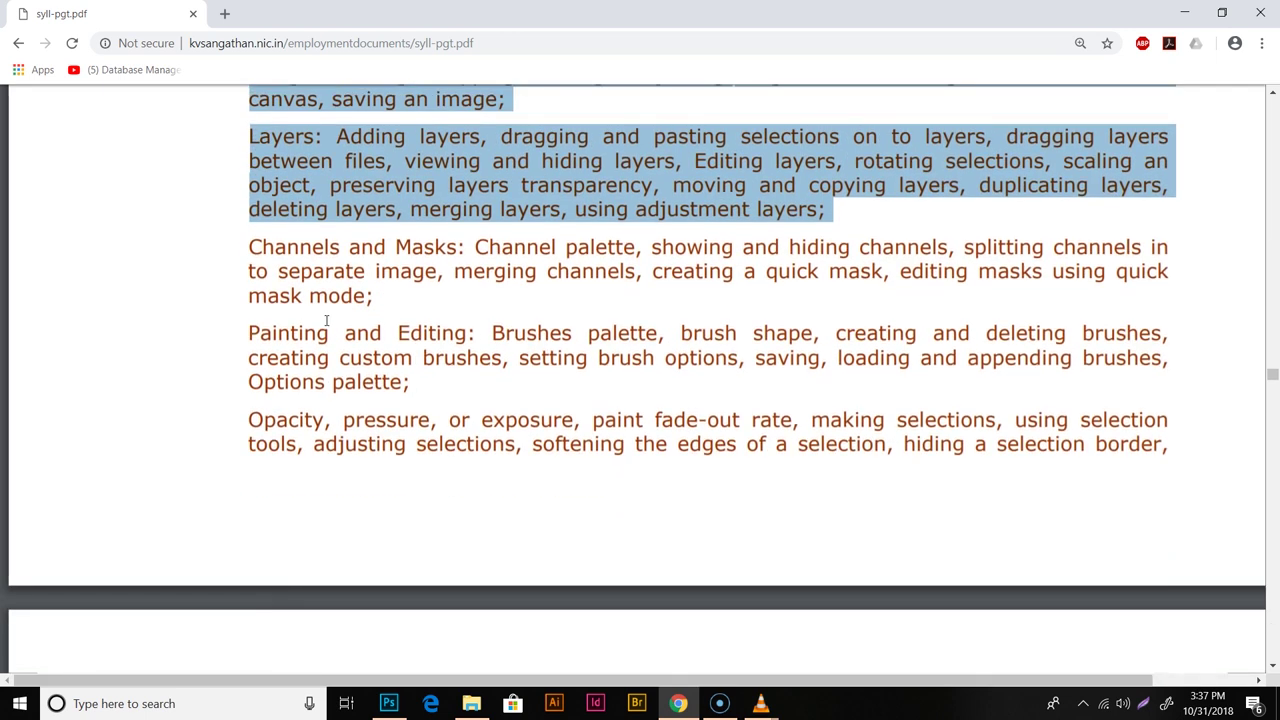
{"action": "left_click", "coordinate": [326, 320]}
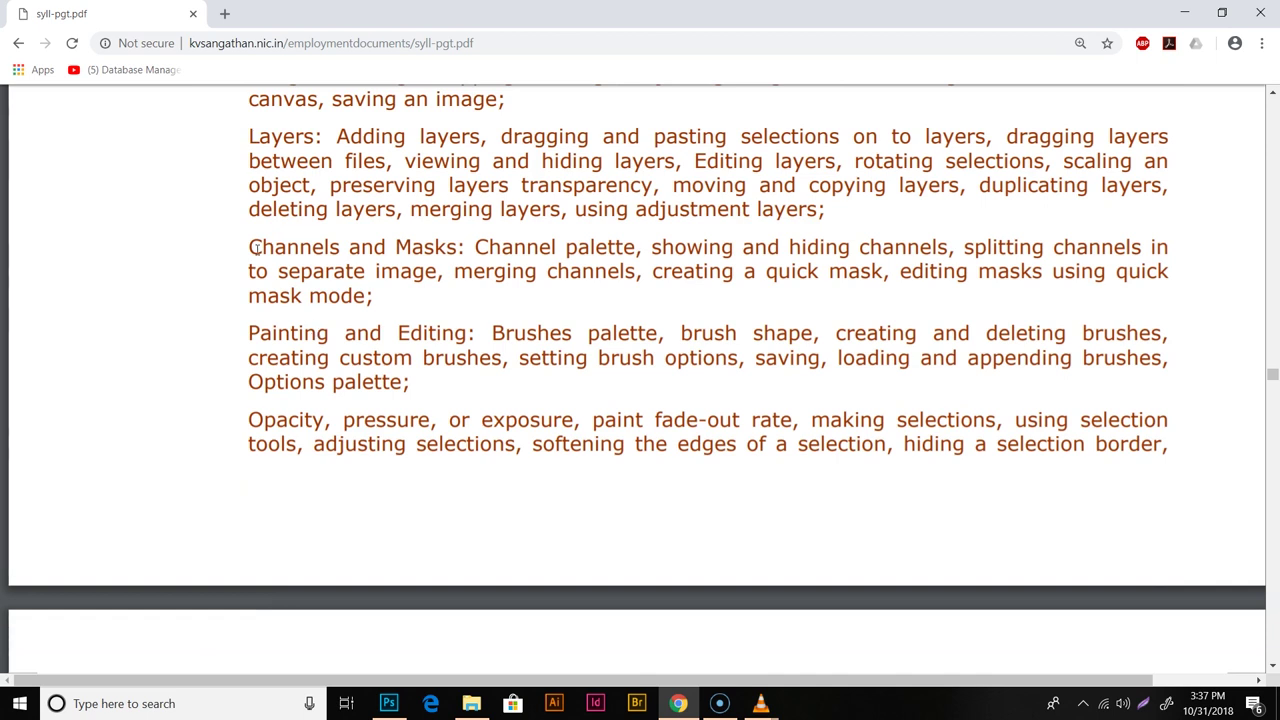
{"action": "mouse_move", "coordinate": [249, 247]}
{"action": "left_mouse_down"}
{"action": "mouse_move", "coordinate": [300, 272]}
{"action": "mouse_move", "coordinate": [383, 356]}
{"action": "mouse_move", "coordinate": [429, 360]}
{"action": "mouse_move", "coordinate": [425, 383]}
{"action": "left_mouse_up"}
{"action": "scroll", "coordinate": [430, 365], "scroll_direction": "down", "scroll_amount": 3}
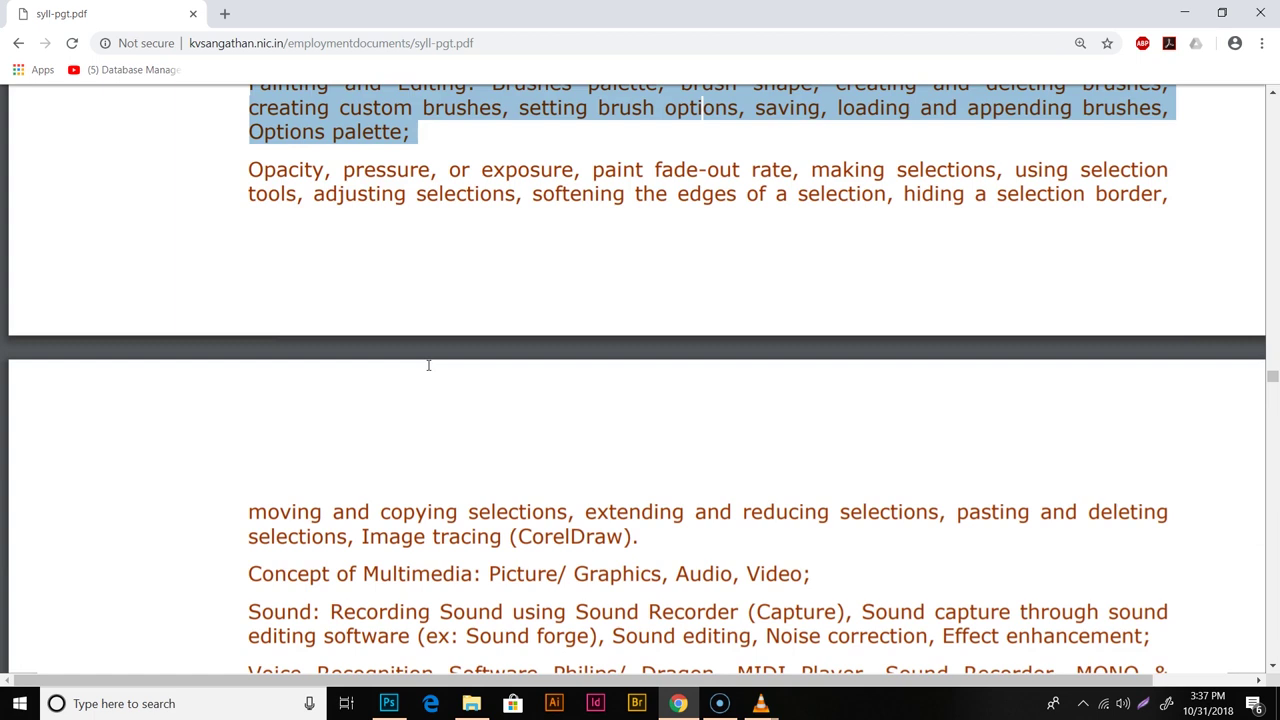
Back at the top, highlight 'An Introduction', then minimize Chrome to reveal Photoshop
{"action": "scroll", "coordinate": [434, 364], "scroll_direction": "up", "scroll_amount": 2}
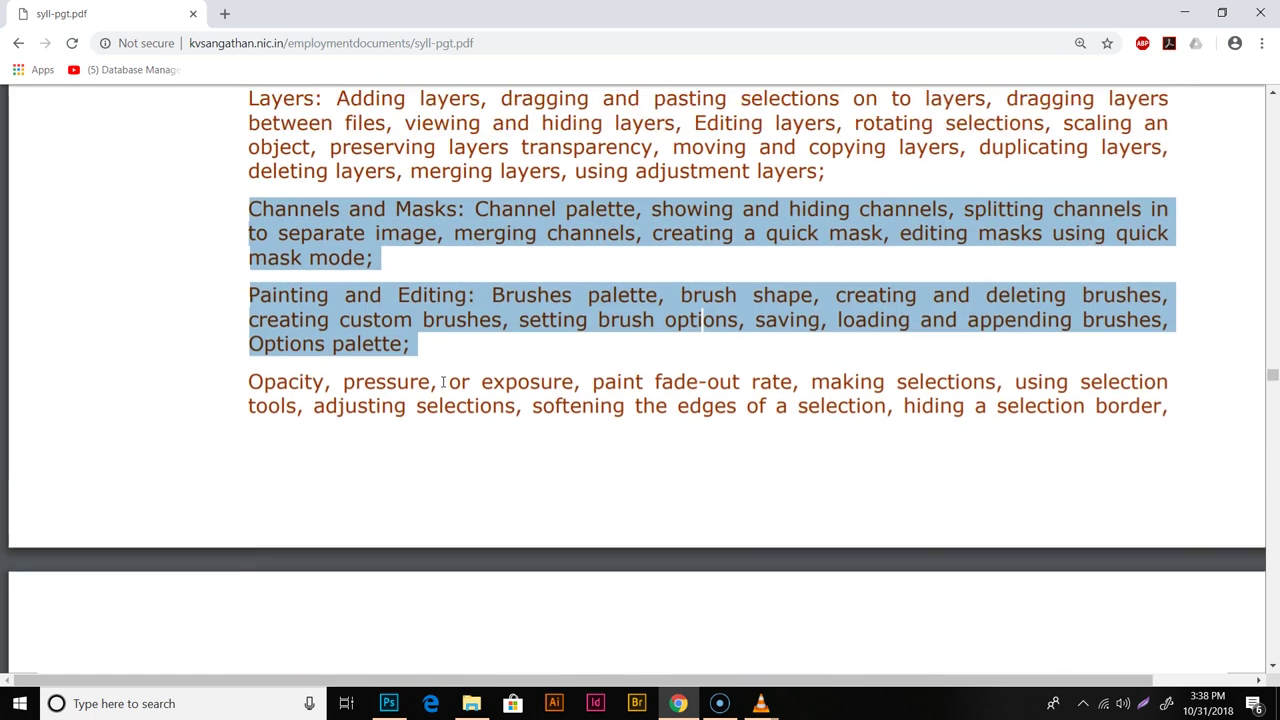
{"action": "scroll", "coordinate": [440, 368], "scroll_direction": "up", "scroll_amount": 2}
{"action": "scroll", "coordinate": [457, 367], "scroll_direction": "up", "scroll_amount": 1}
{"action": "left_click", "coordinate": [457, 367]}
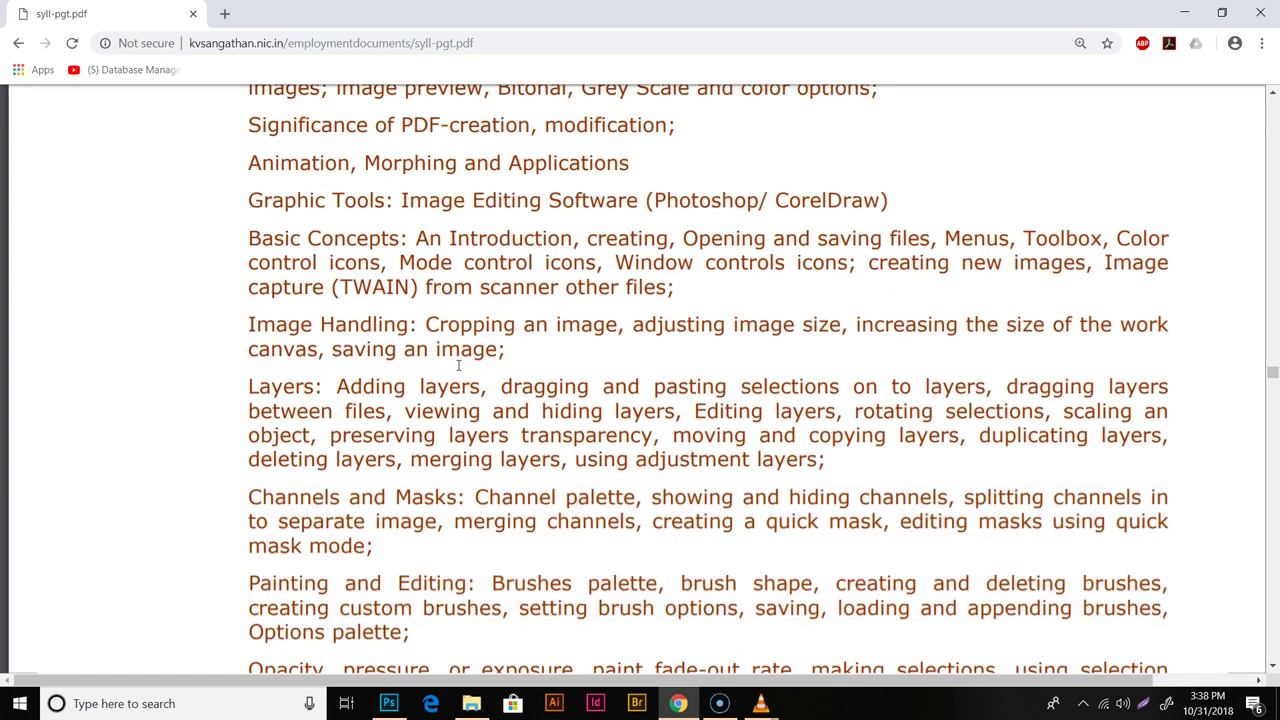
{"action": "left_click_drag", "start_coordinate": [414, 239], "coordinate": [572, 236]}
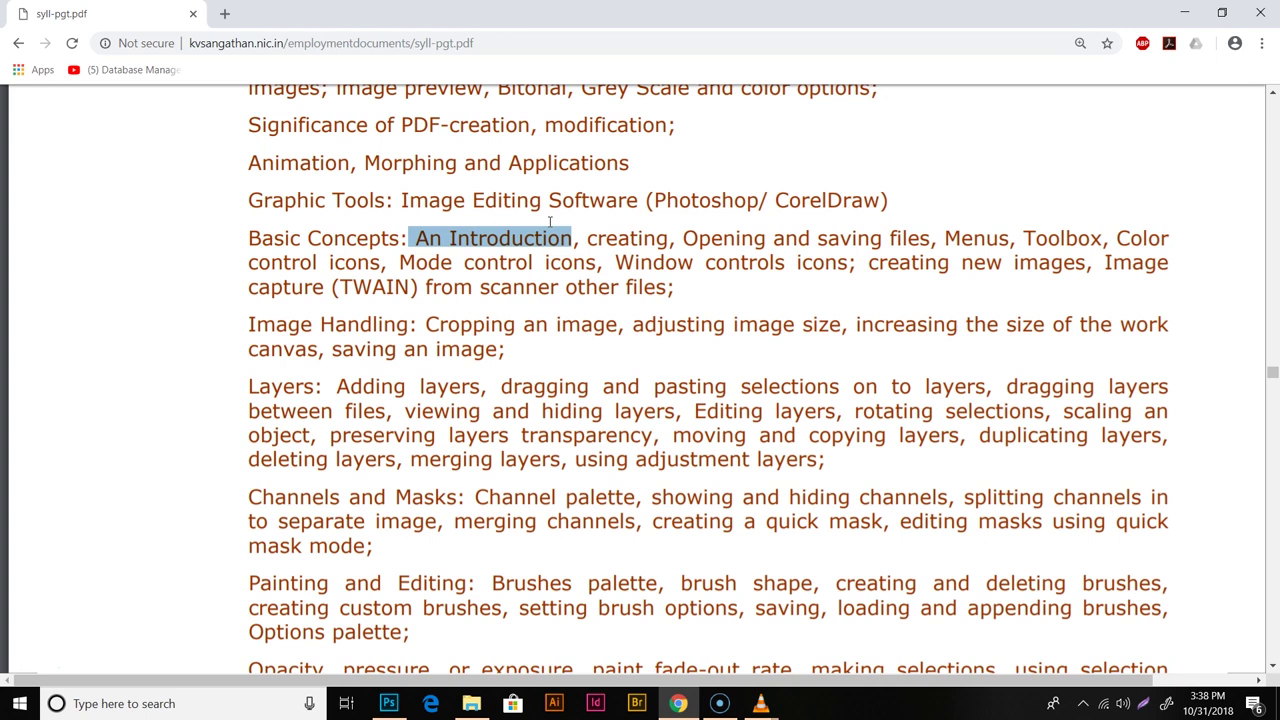
{"action": "left_click", "coordinate": [1184, 12]}
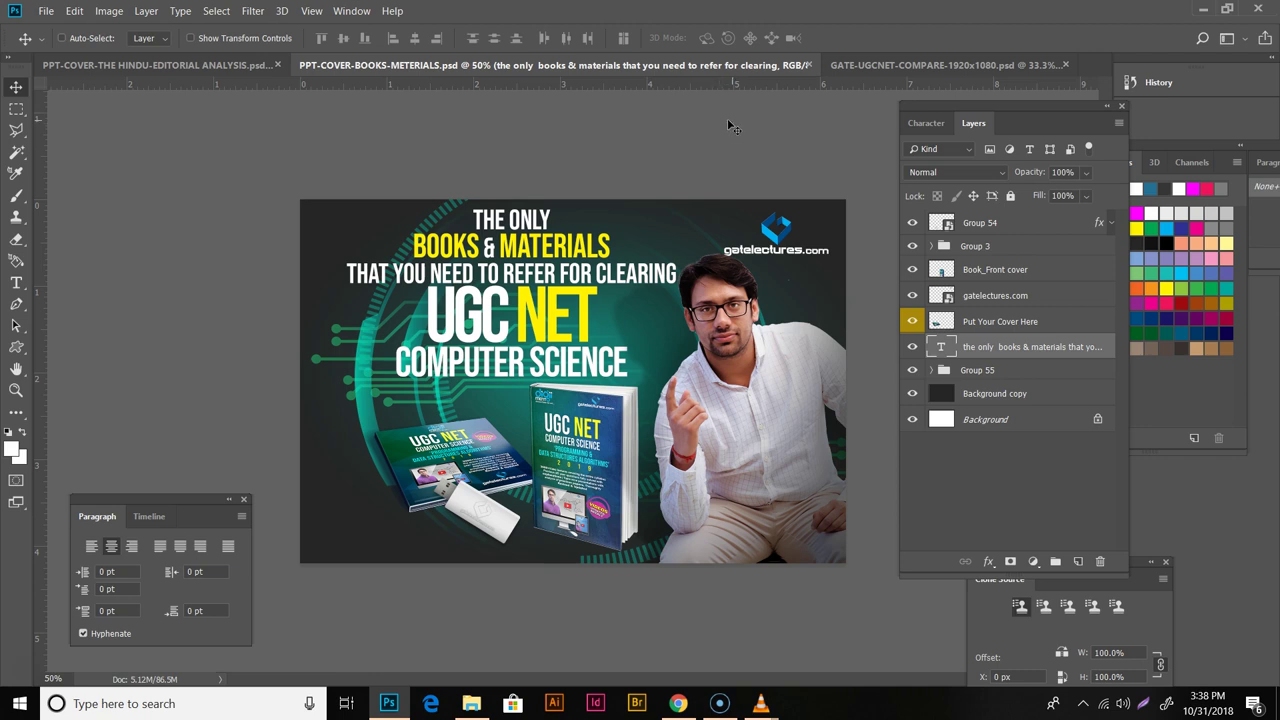
Flip through the Hindu editorial and GATE-UGCNET-COMPARE tabs, returning to PPT-COVER-BOOKS-METERIALS
{"action": "left_click", "coordinate": [168, 65]}
{"action": "left_click", "coordinate": [890, 72]}
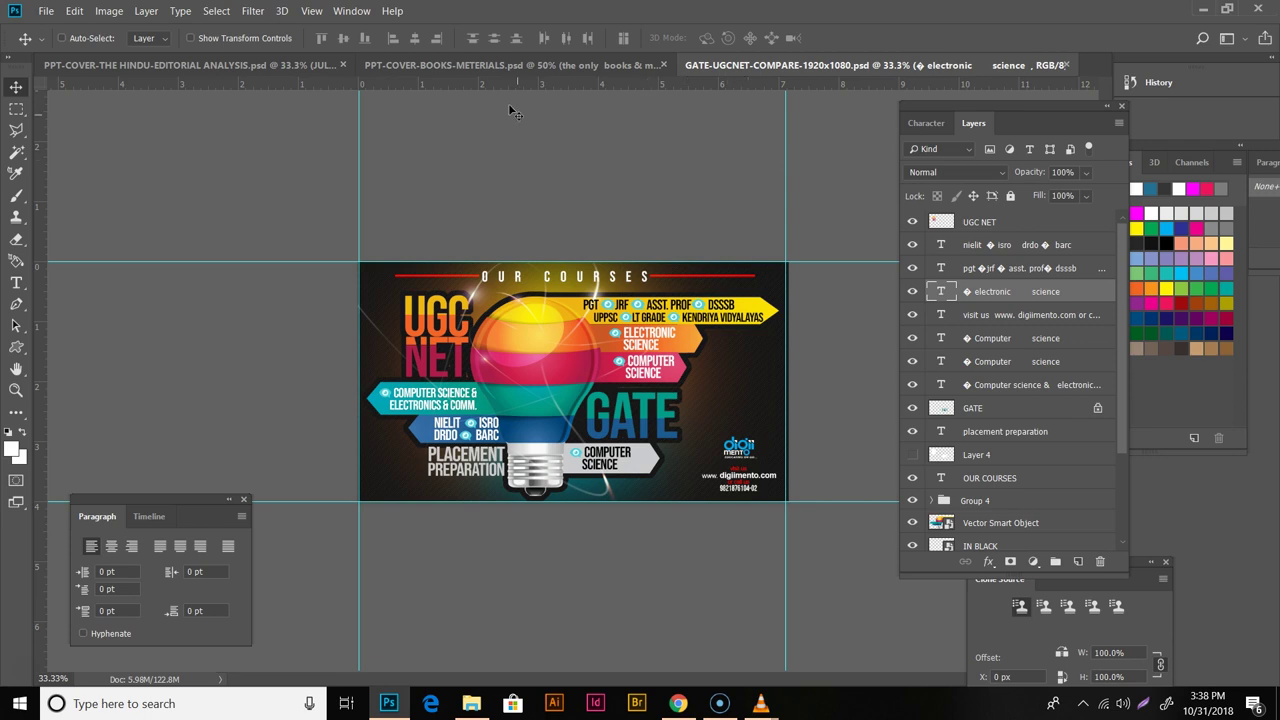
{"action": "left_click", "coordinate": [516, 67]}
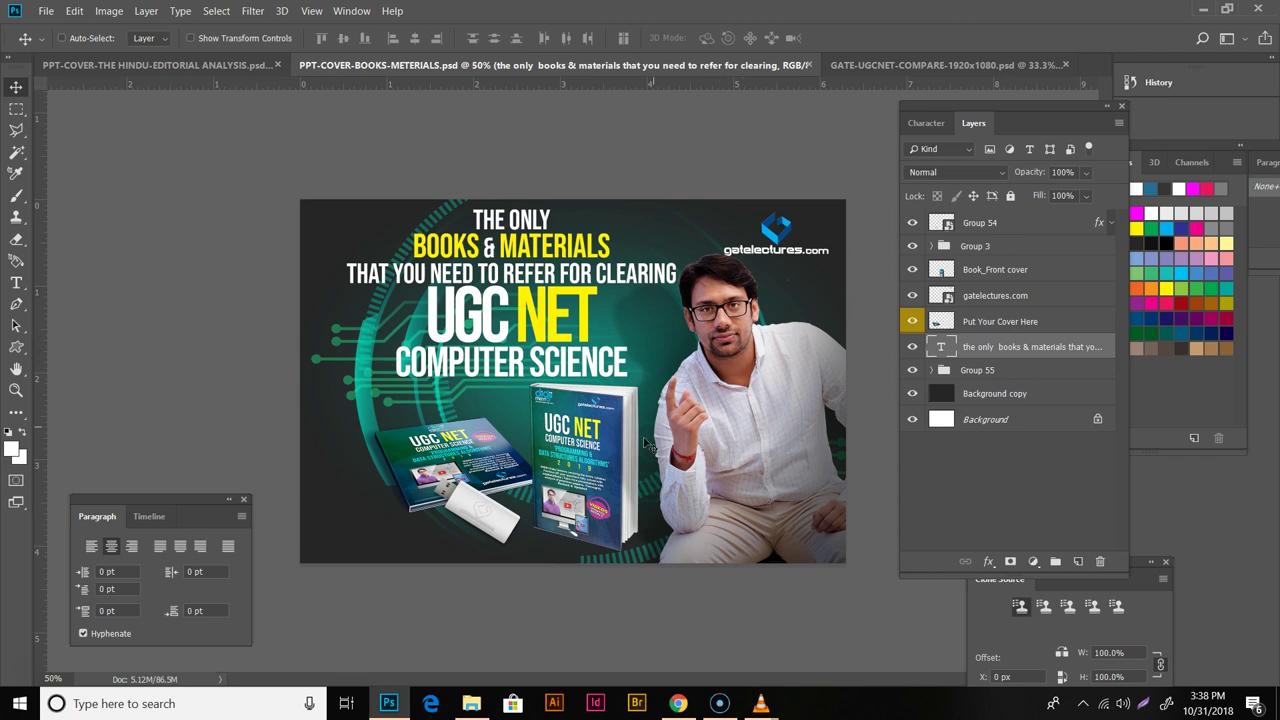
Check the layers stacked under the book artwork, then expand Group 55 in Layers
{"action": "right_click", "coordinate": [586, 438]}
{"action": "key", "text": "Escape"}
{"action": "left_click", "coordinate": [932, 370]}
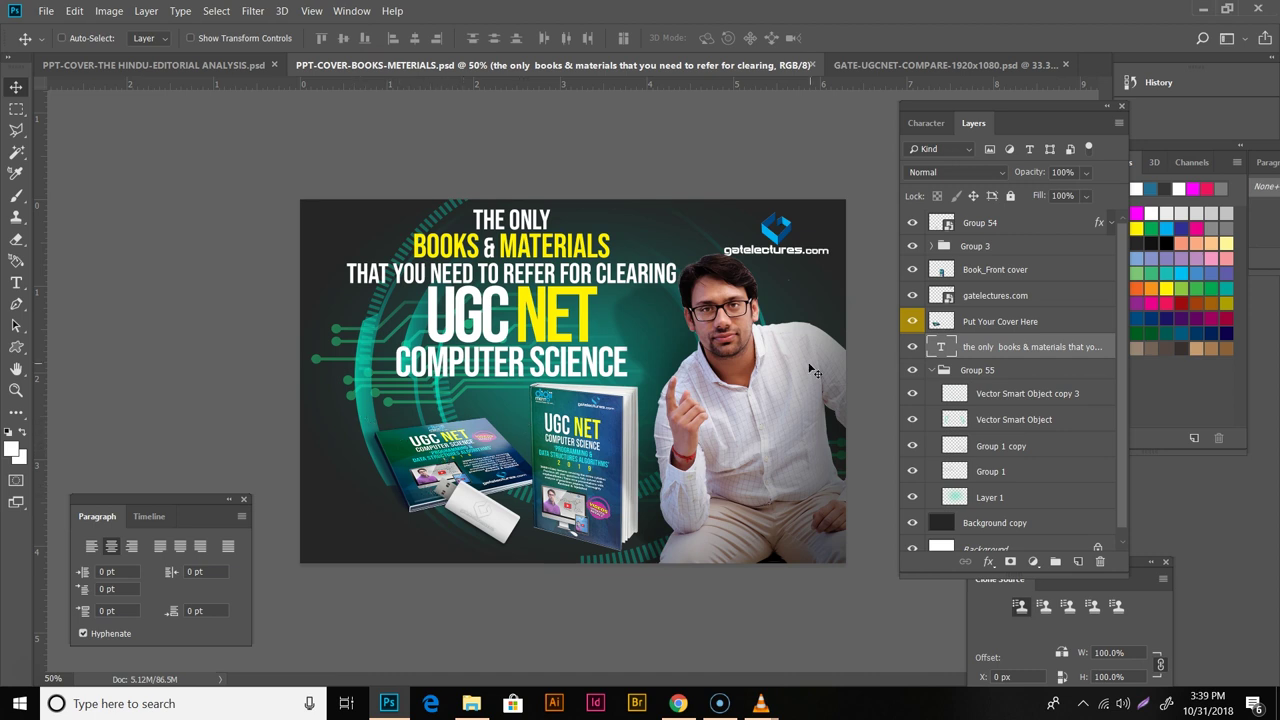
Hide the flat book mockup, Book_Front cover book, headline text and dark background
{"action": "left_click", "coordinate": [911, 321]}
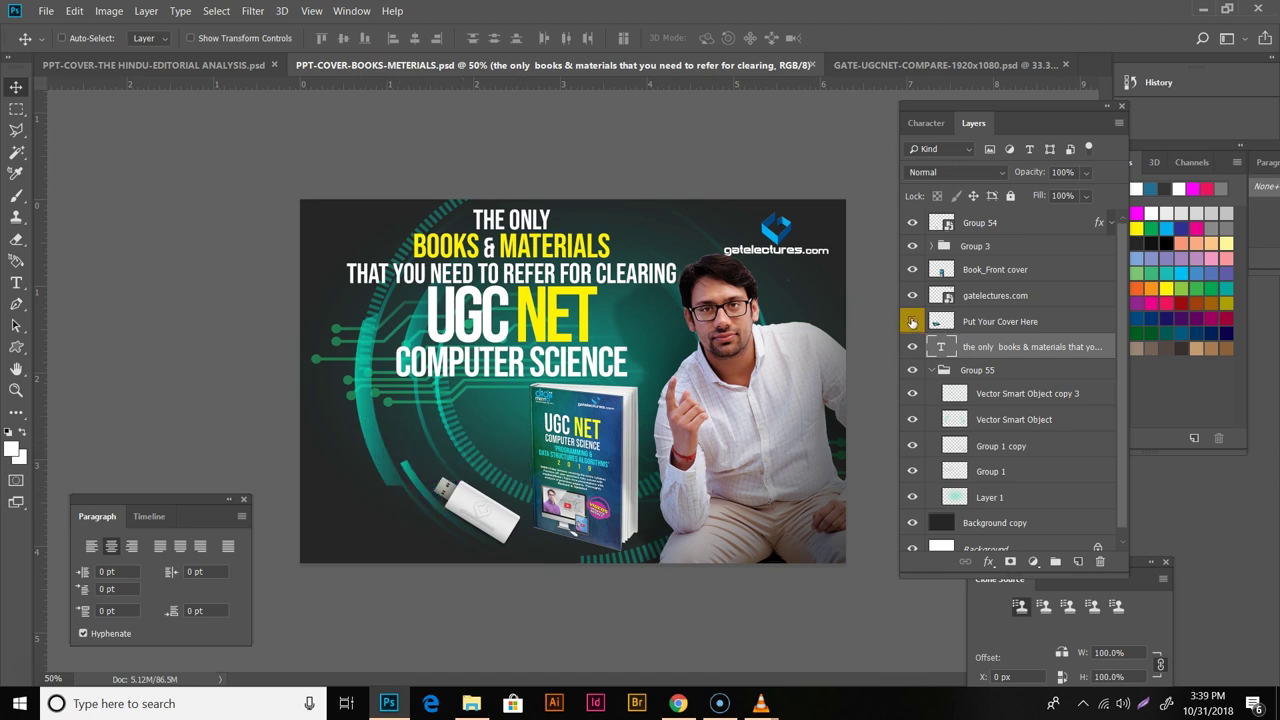
{"action": "left_click", "coordinate": [960, 321]}
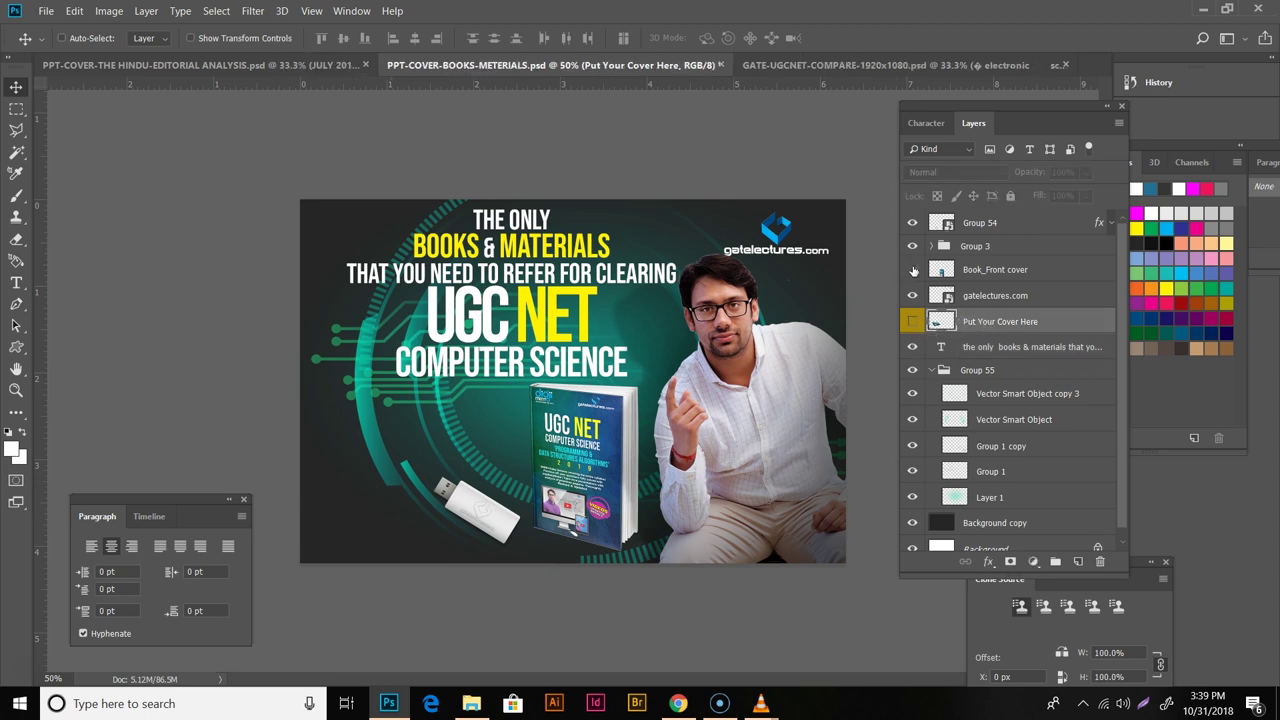
{"action": "left_click", "coordinate": [912, 270]}
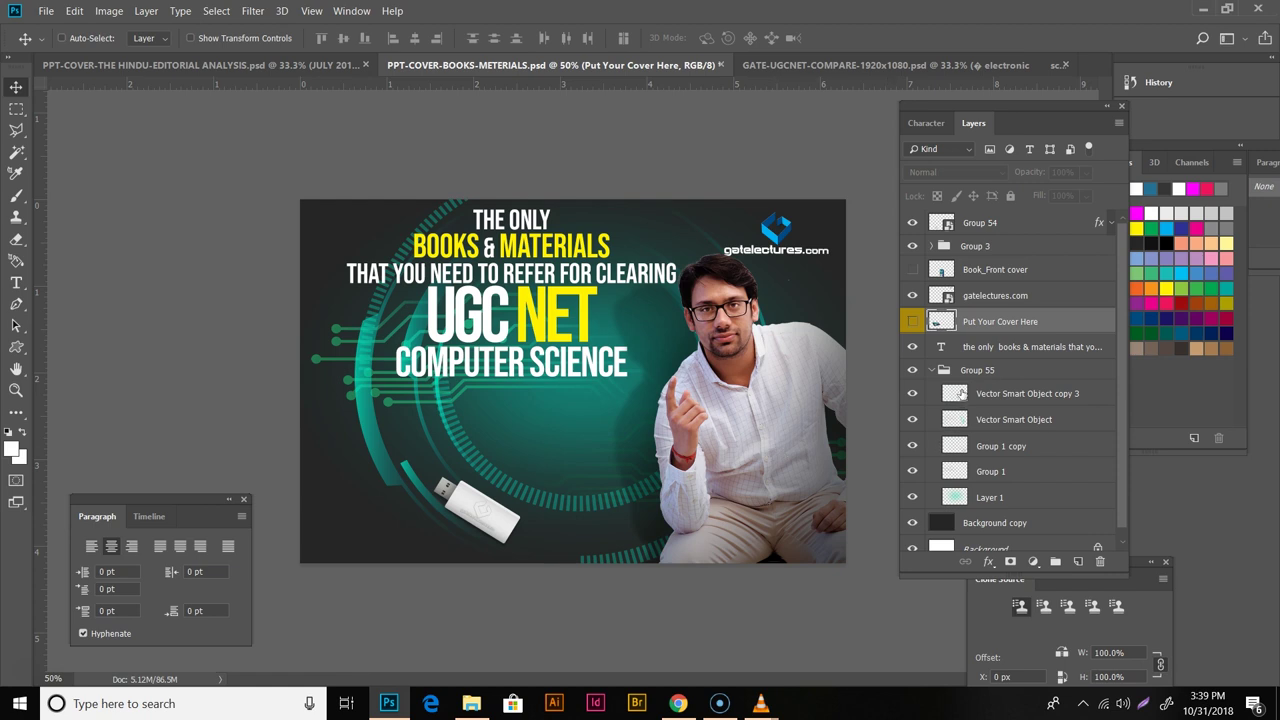
{"action": "left_click", "coordinate": [912, 346]}
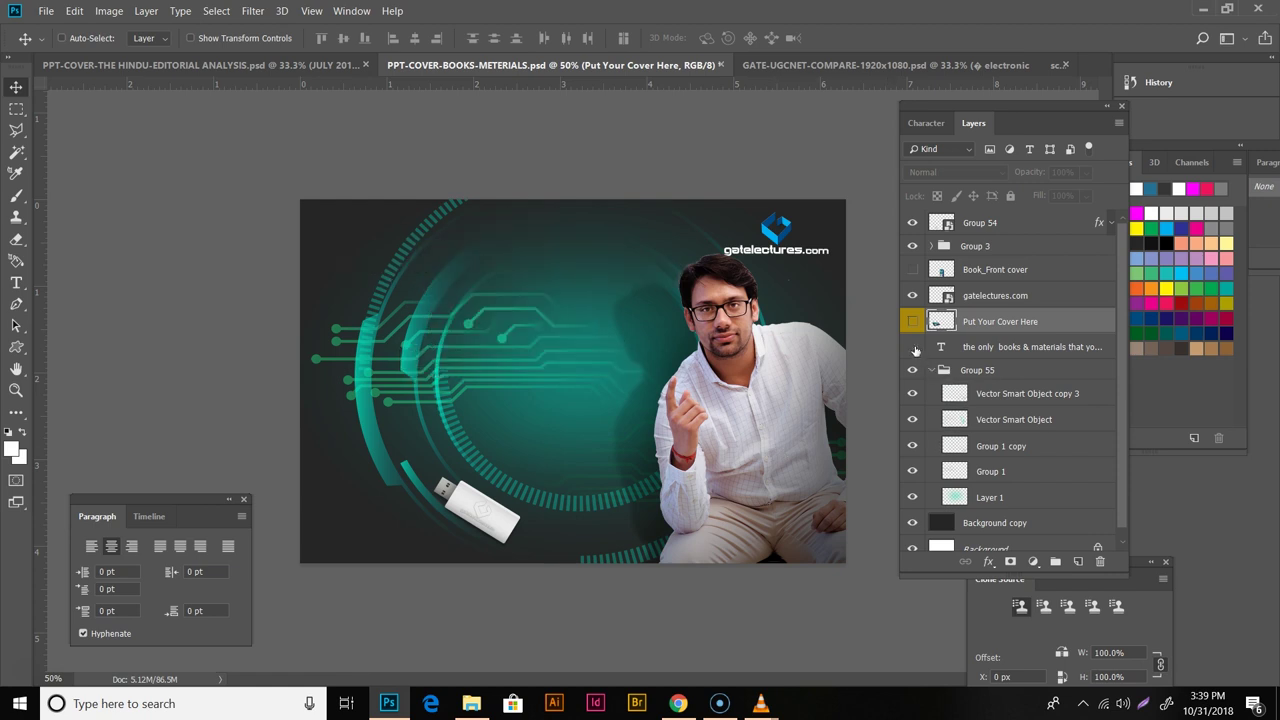
{"action": "scroll", "coordinate": [925, 405], "scroll_direction": "down", "scroll_amount": 1}
{"action": "left_click", "coordinate": [912, 513]}
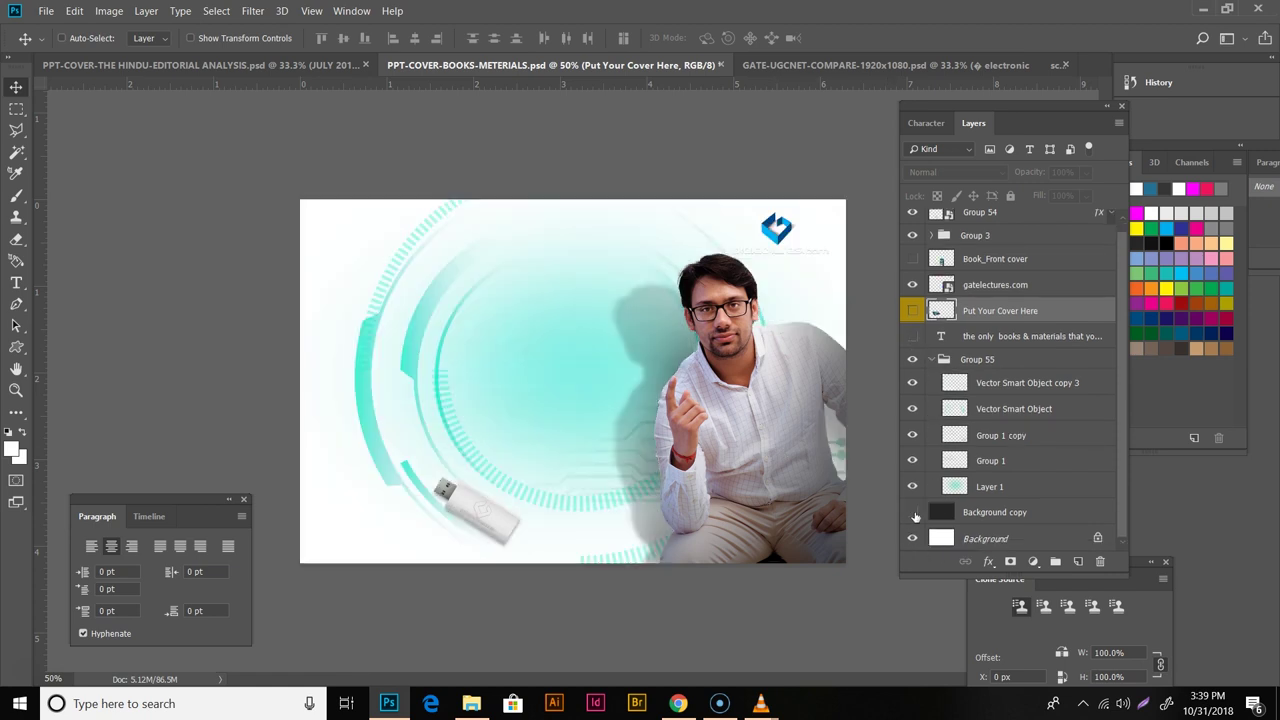
{"action": "left_click", "coordinate": [912, 512]}
{"action": "scroll", "coordinate": [958, 345], "scroll_direction": "up", "scroll_amount": 1}
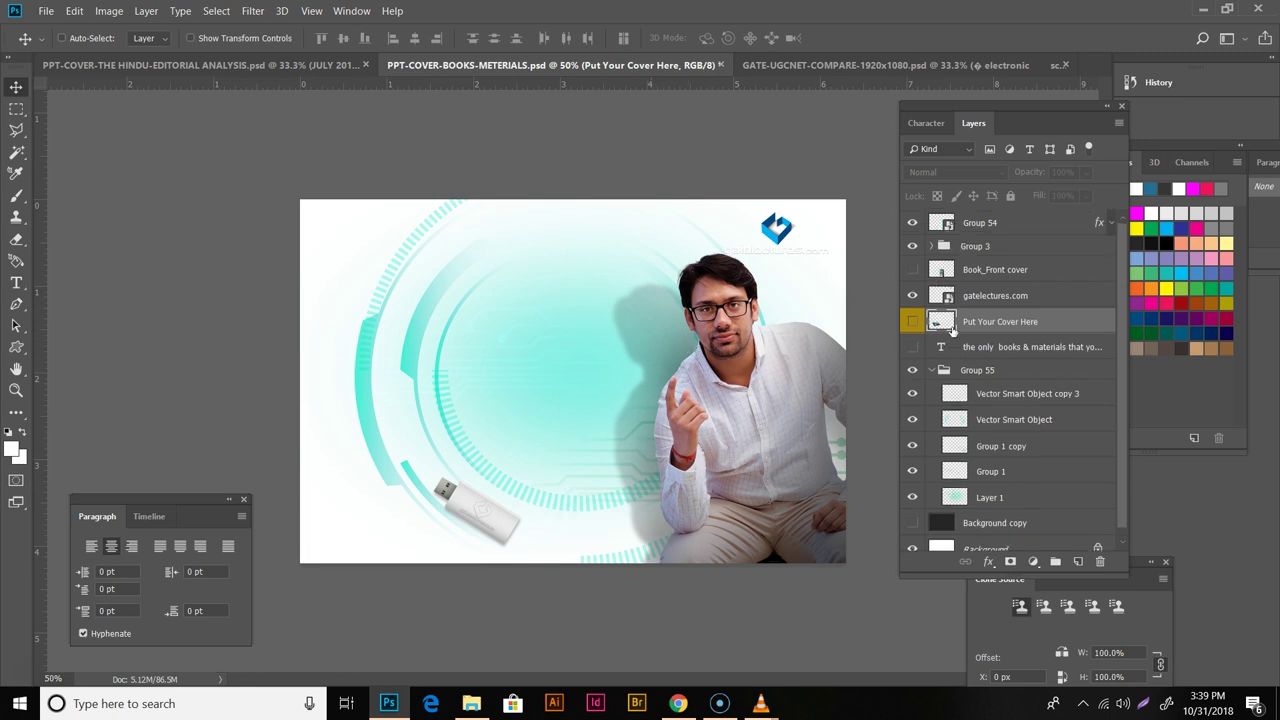
Inside Group 3, hide the man's photo, his shadow and Layer 2, then the whole group
{"action": "left_click", "coordinate": [932, 246]}
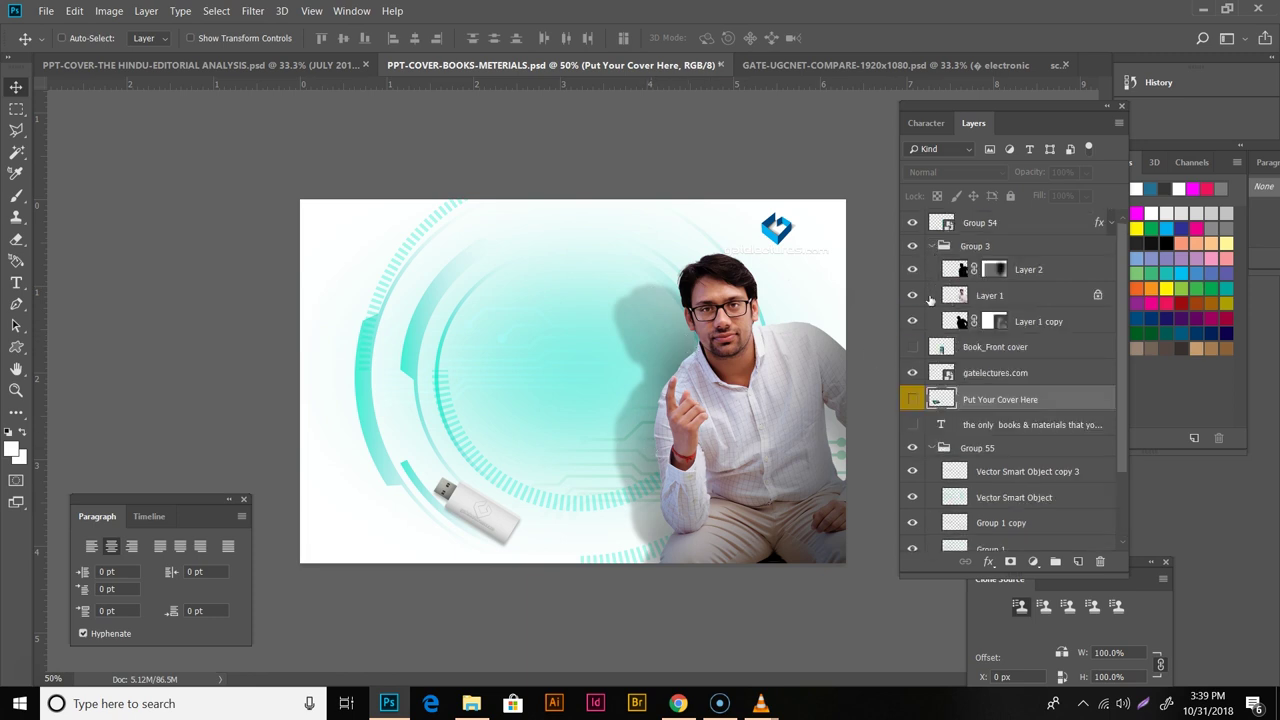
{"action": "left_click", "coordinate": [911, 295]}
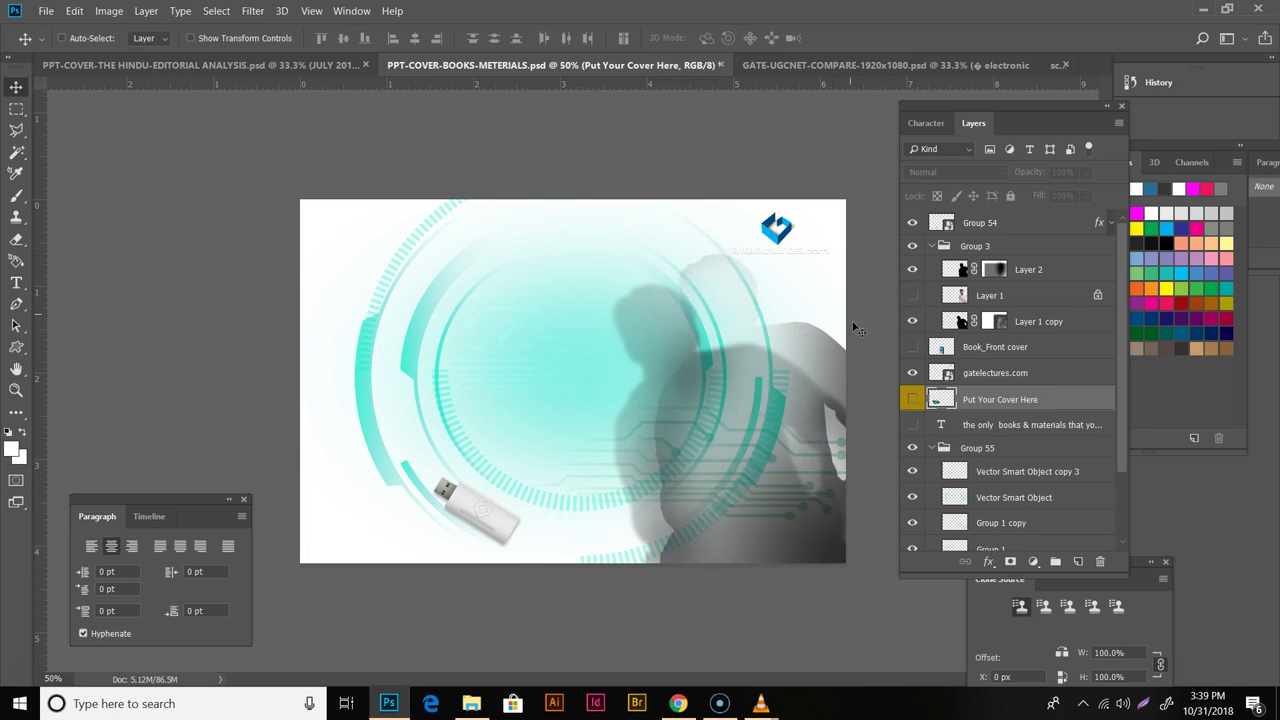
{"action": "left_click", "coordinate": [911, 321]}
{"action": "left_click", "coordinate": [911, 269]}
{"action": "left_click", "coordinate": [911, 246]}
Hide the USB drive, gatelectures.com logo, cyan glow, circuit lines, tech rings and Group 55
{"action": "left_click", "coordinate": [911, 223]}
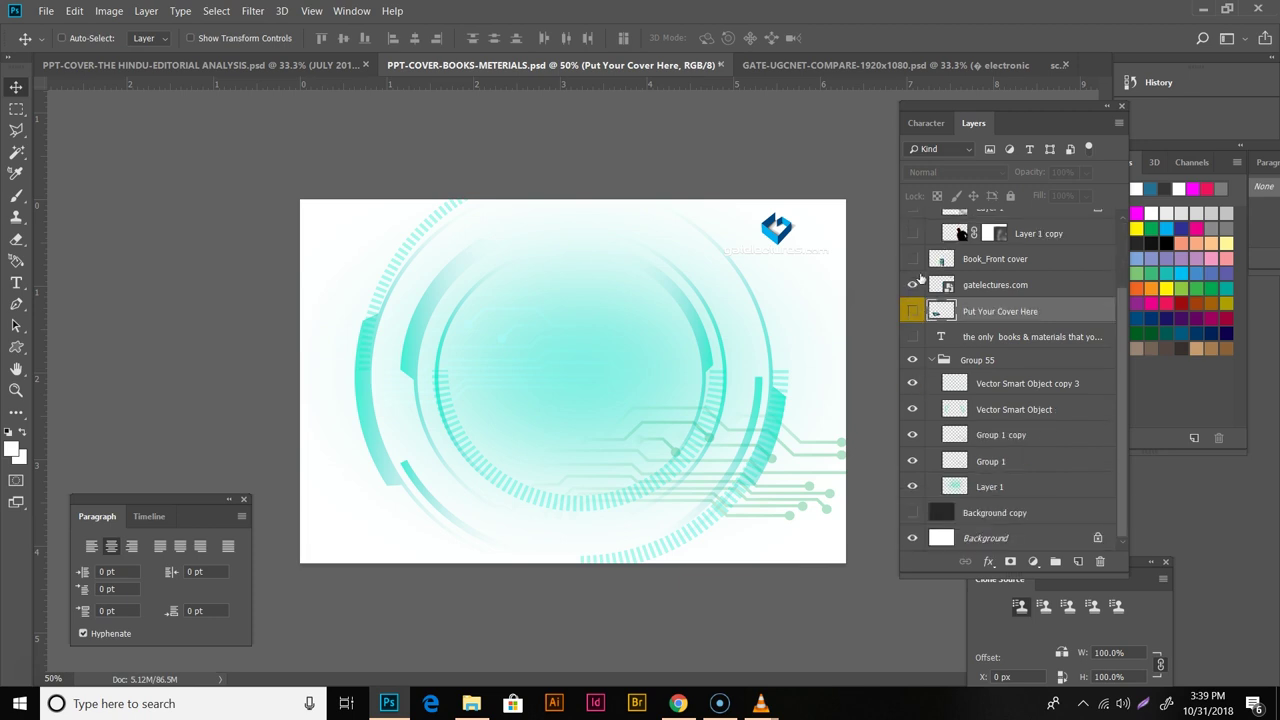
{"action": "left_click", "coordinate": [911, 285]}
{"action": "left_click", "coordinate": [911, 486]}
{"action": "left_click", "coordinate": [911, 461]}
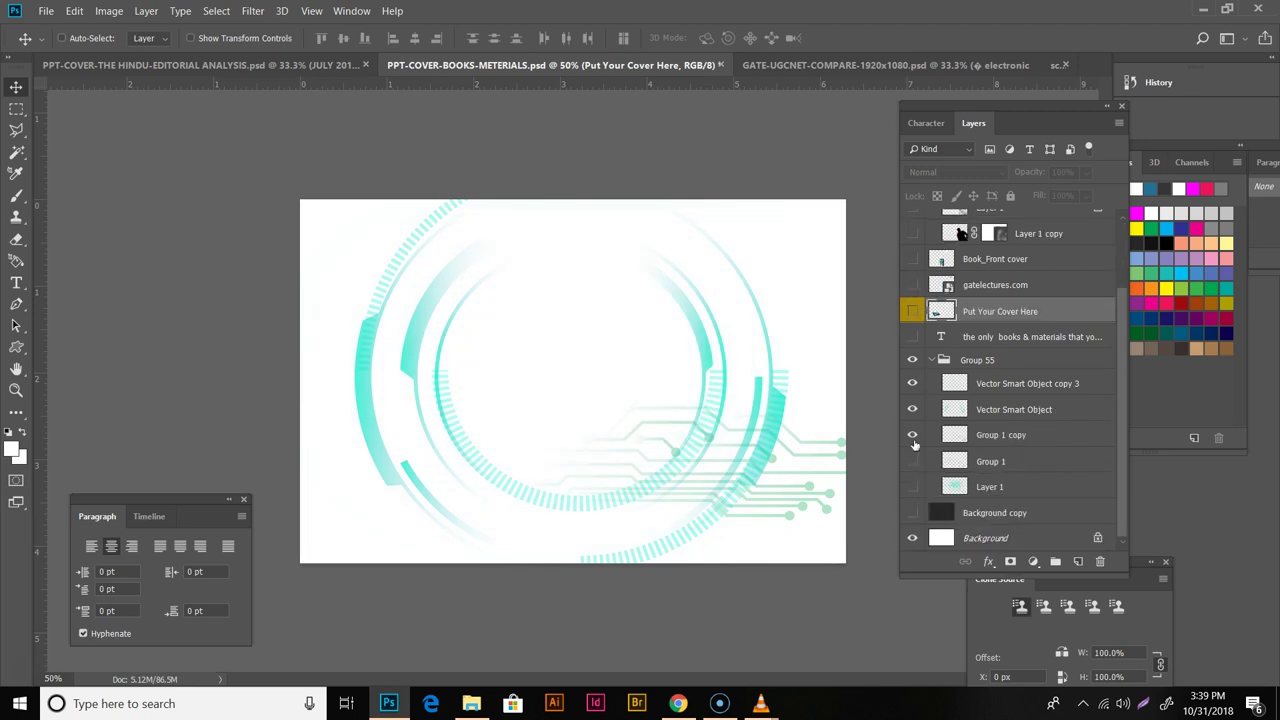
{"action": "left_click", "coordinate": [911, 435]}
{"action": "left_click", "coordinate": [911, 409]}
{"action": "left_click", "coordinate": [911, 383]}
{"action": "left_click", "coordinate": [911, 359]}
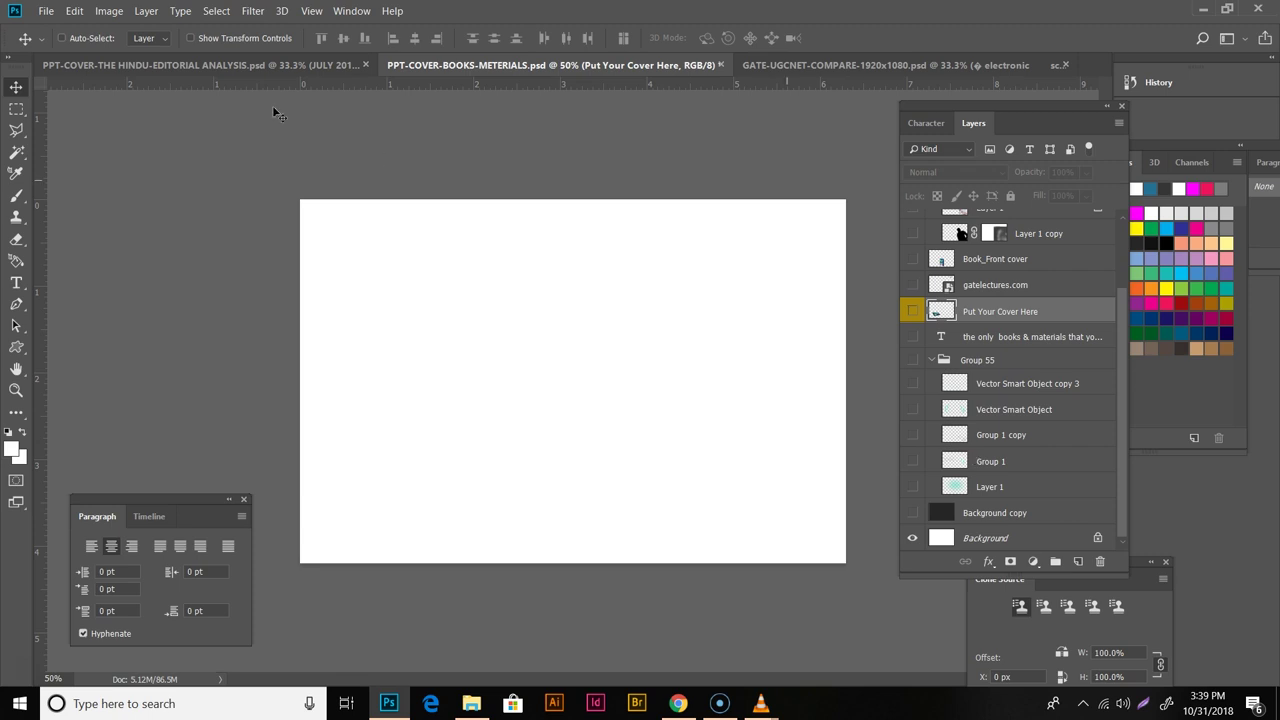
Briefly view the Hindu editorial design, then return to the now-blank books cover
{"action": "left_click", "coordinate": [241, 64]}
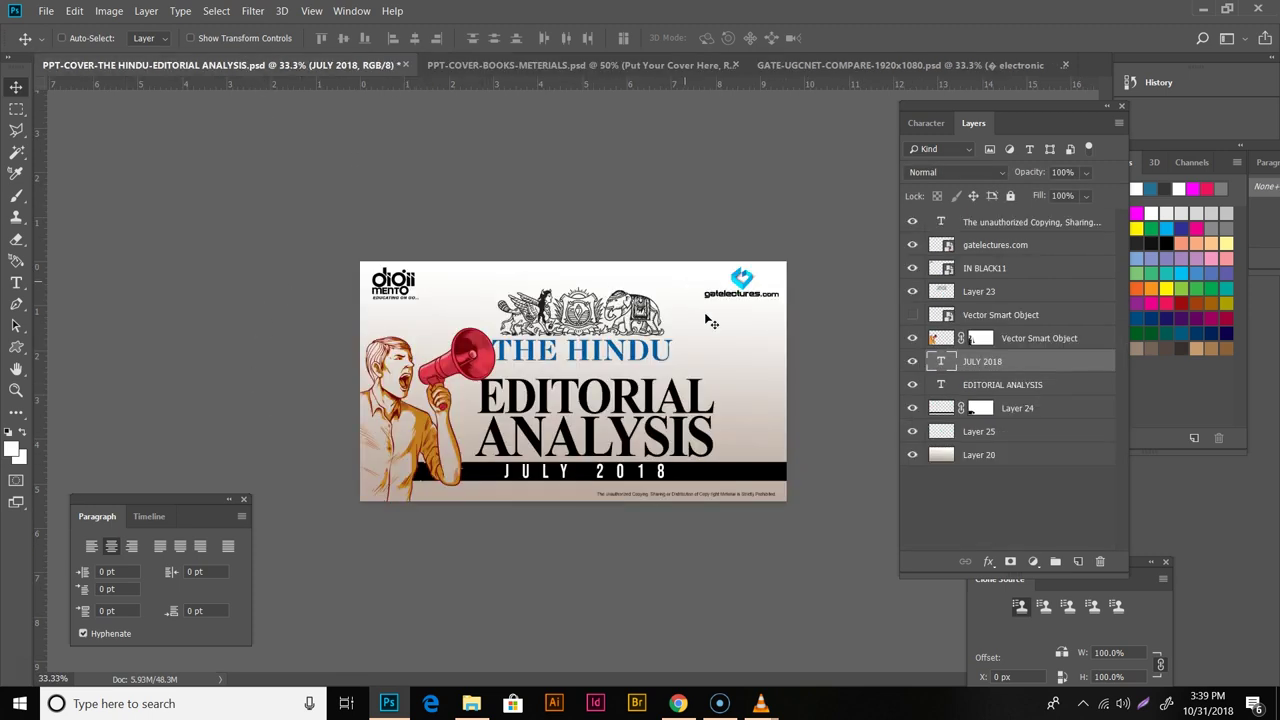
{"action": "left_click", "coordinate": [492, 67]}
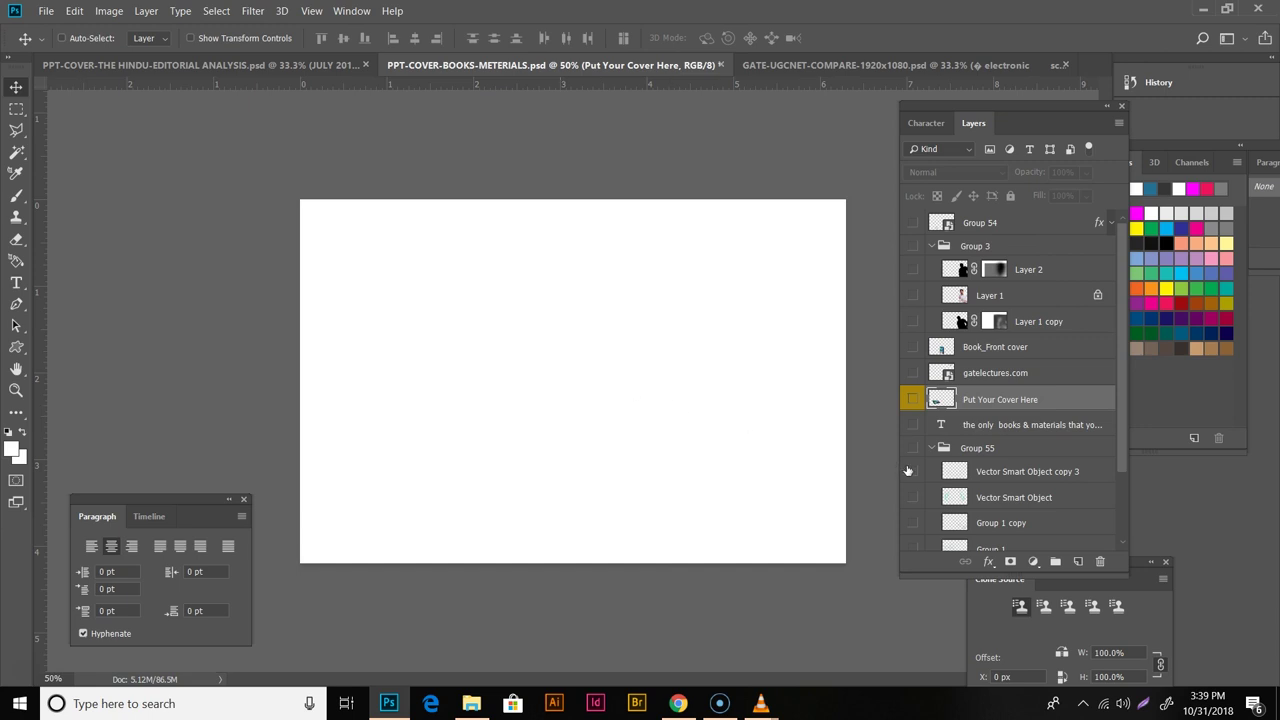
{"action": "scroll", "coordinate": [908, 467], "scroll_direction": "down", "scroll_amount": 3}
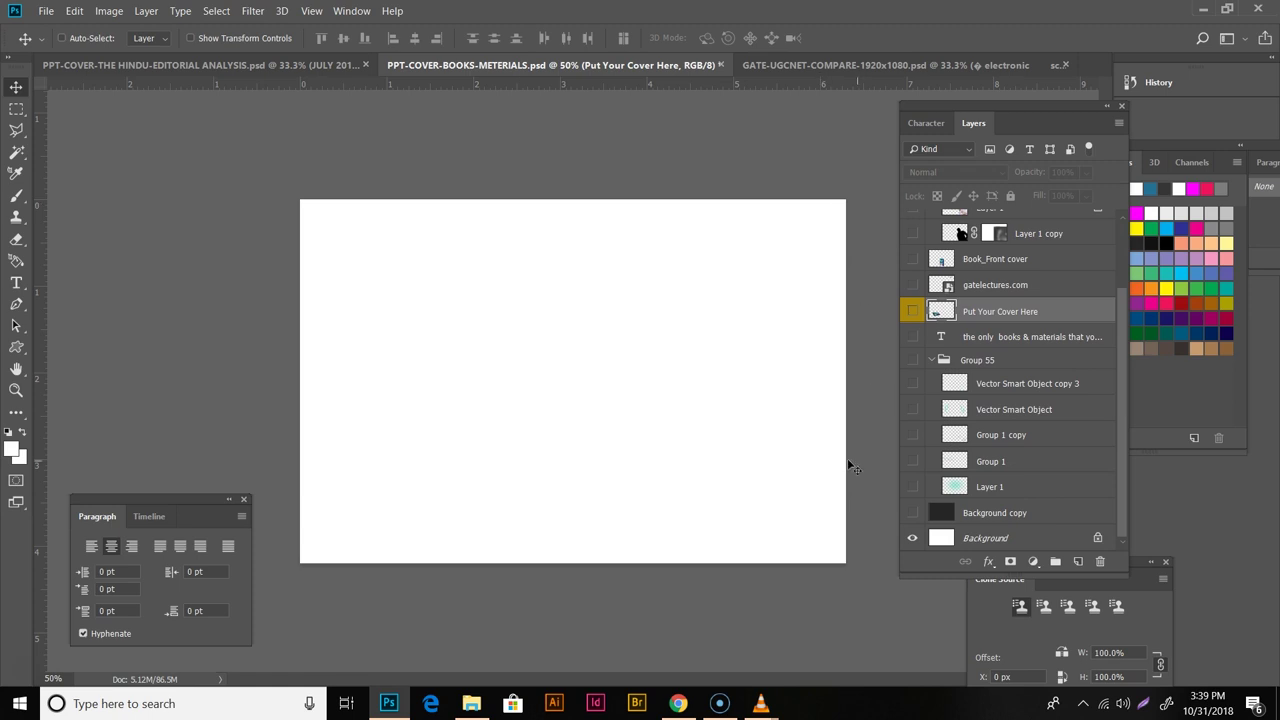
Show the dark grey background, teal glow, both circuit-line sets, tech-ring artwork and dashed rings
{"action": "left_click", "coordinate": [912, 513]}
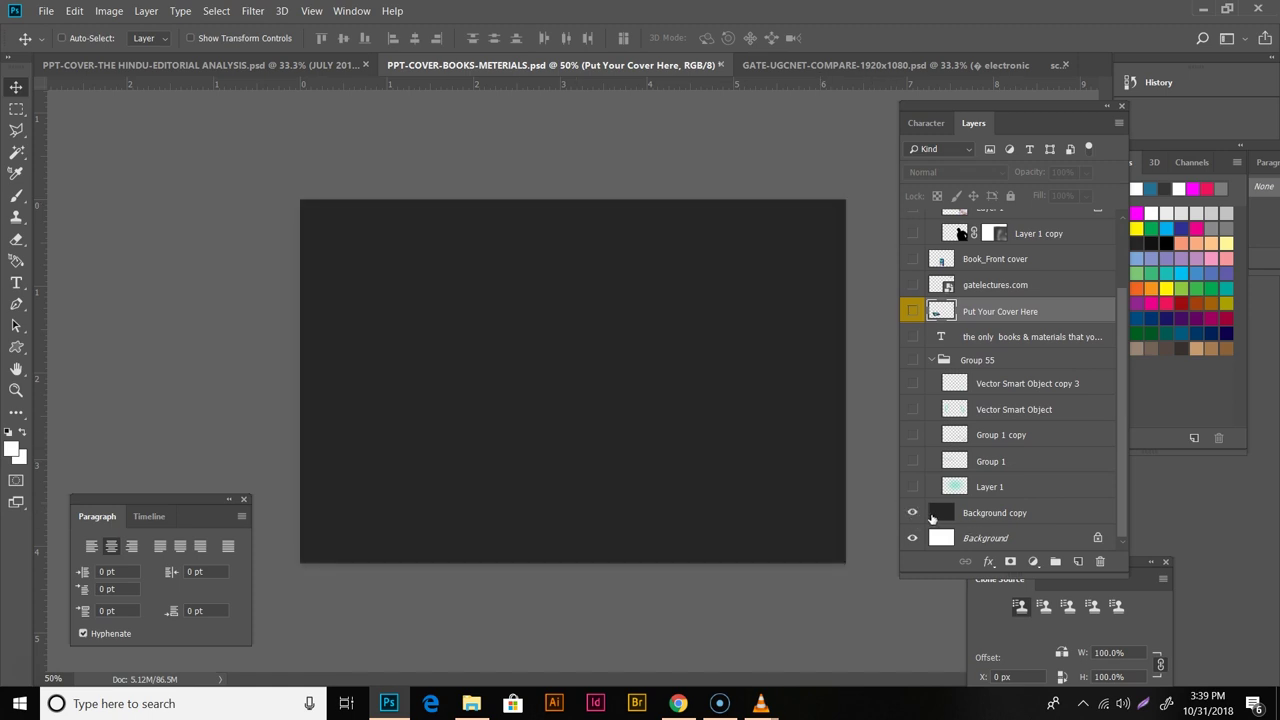
{"action": "left_click", "coordinate": [912, 487]}
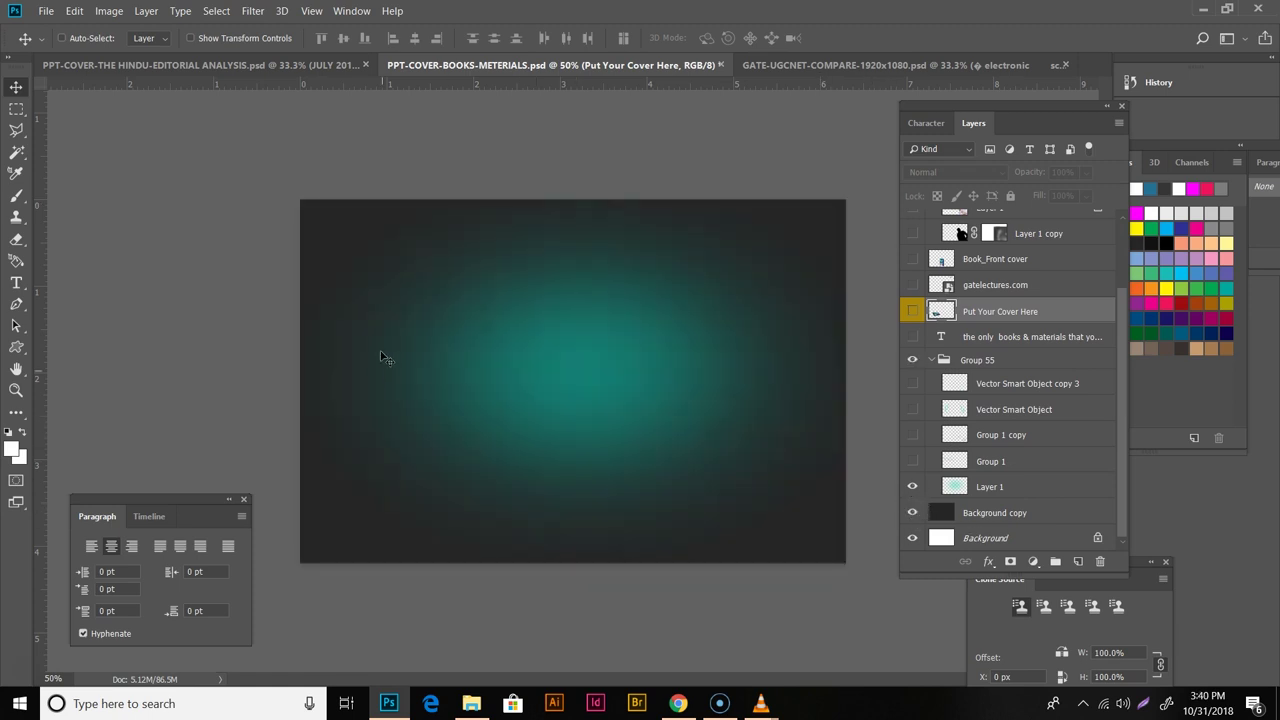
{"action": "left_click", "coordinate": [912, 461]}
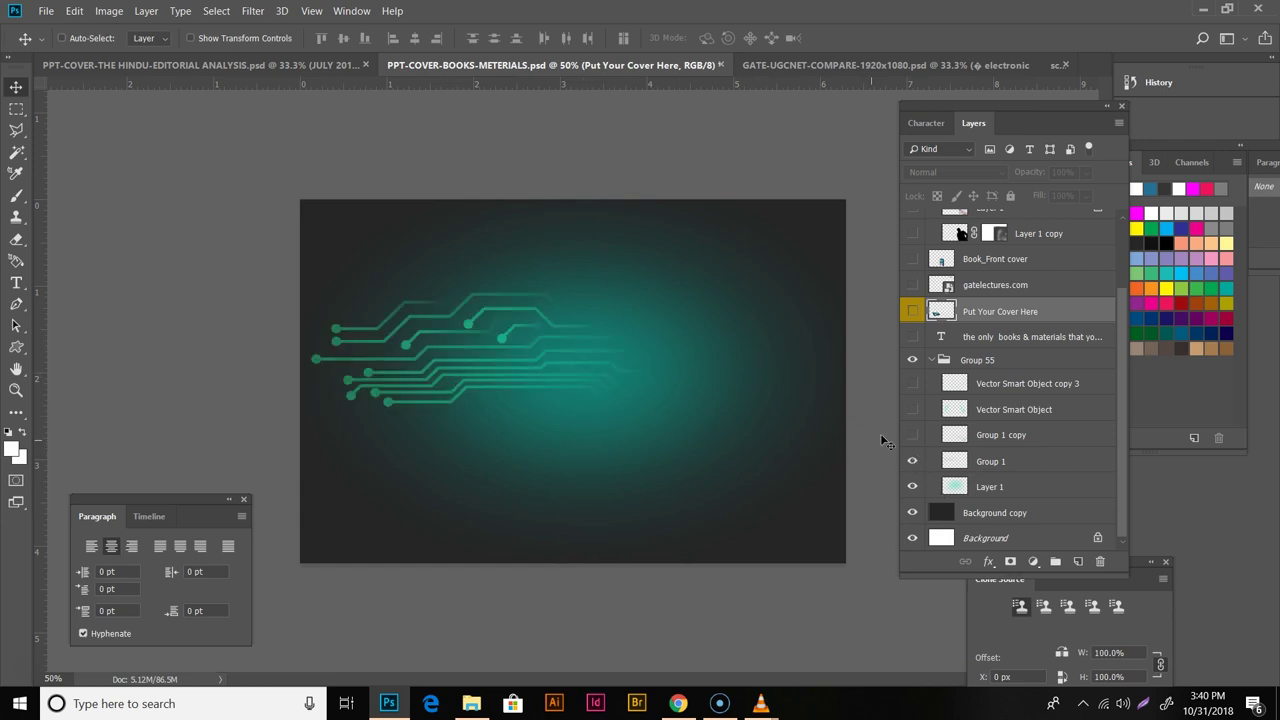
{"action": "left_click", "coordinate": [912, 435]}
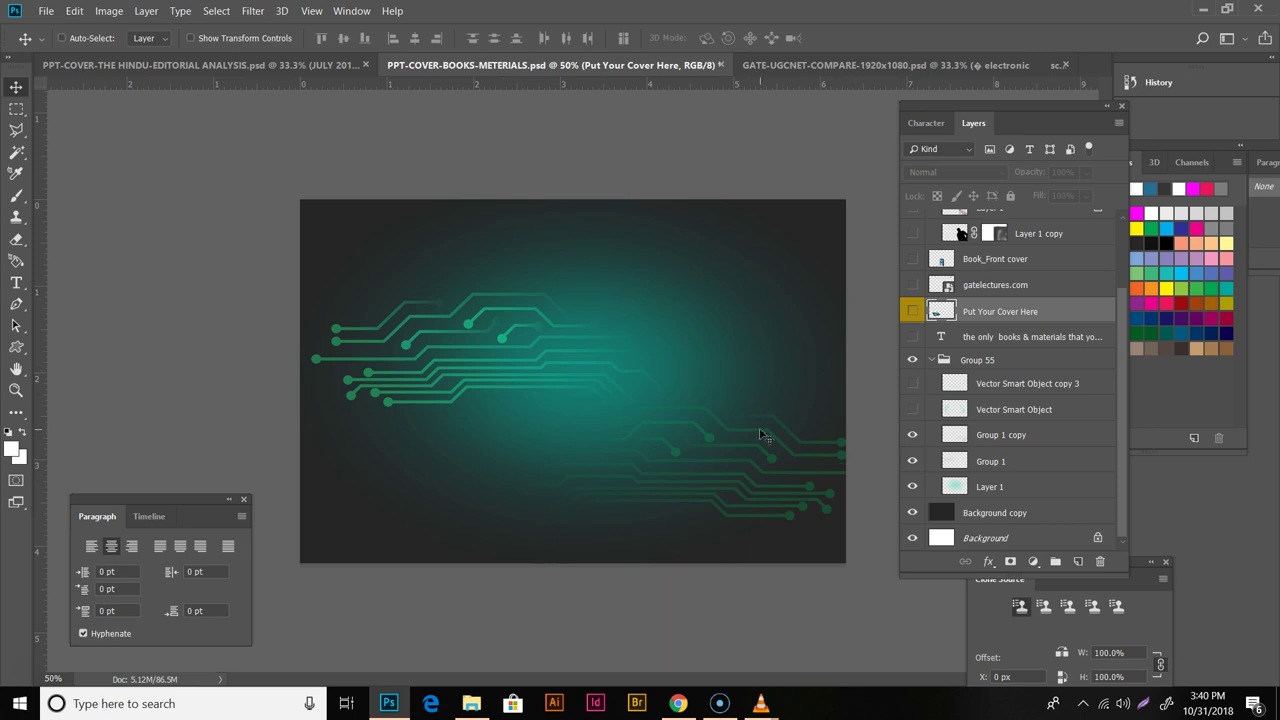
{"action": "left_click", "coordinate": [912, 409]}
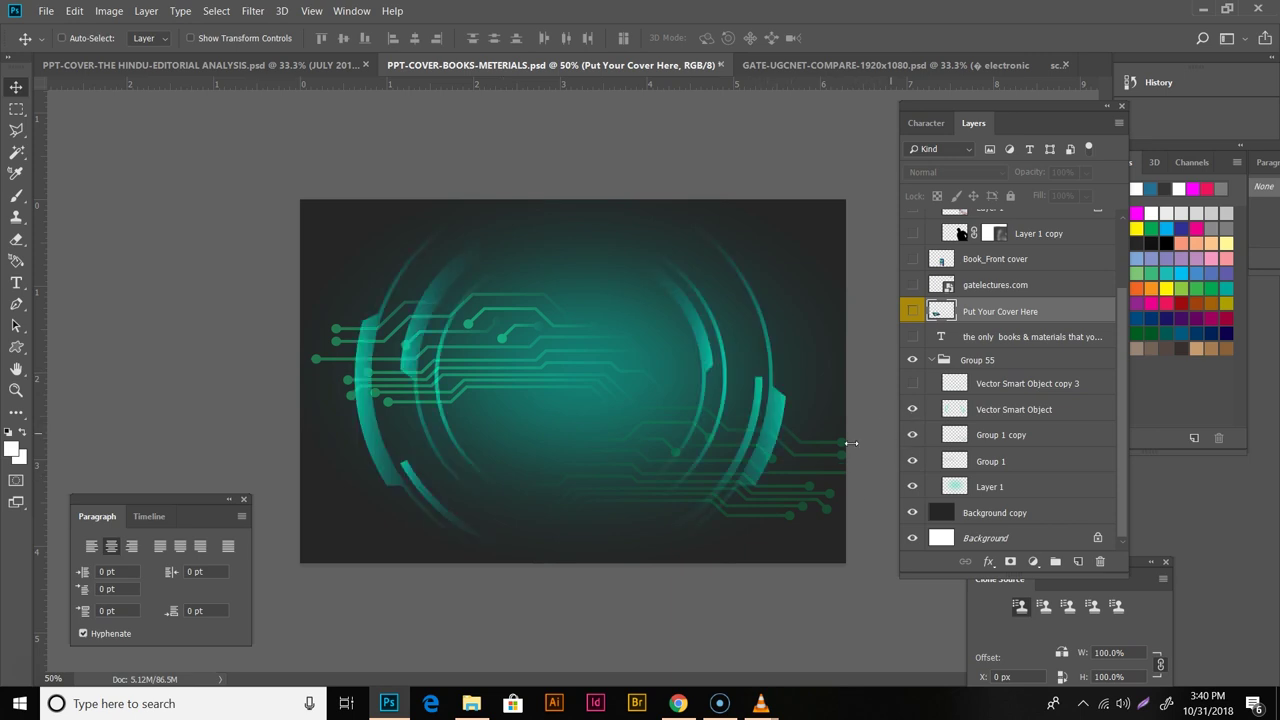
{"action": "left_click", "coordinate": [911, 384]}
{"action": "scroll", "coordinate": [982, 430], "scroll_direction": "up", "scroll_amount": 1}
{"action": "scroll", "coordinate": [982, 430], "scroll_direction": "up", "scroll_amount": 1}
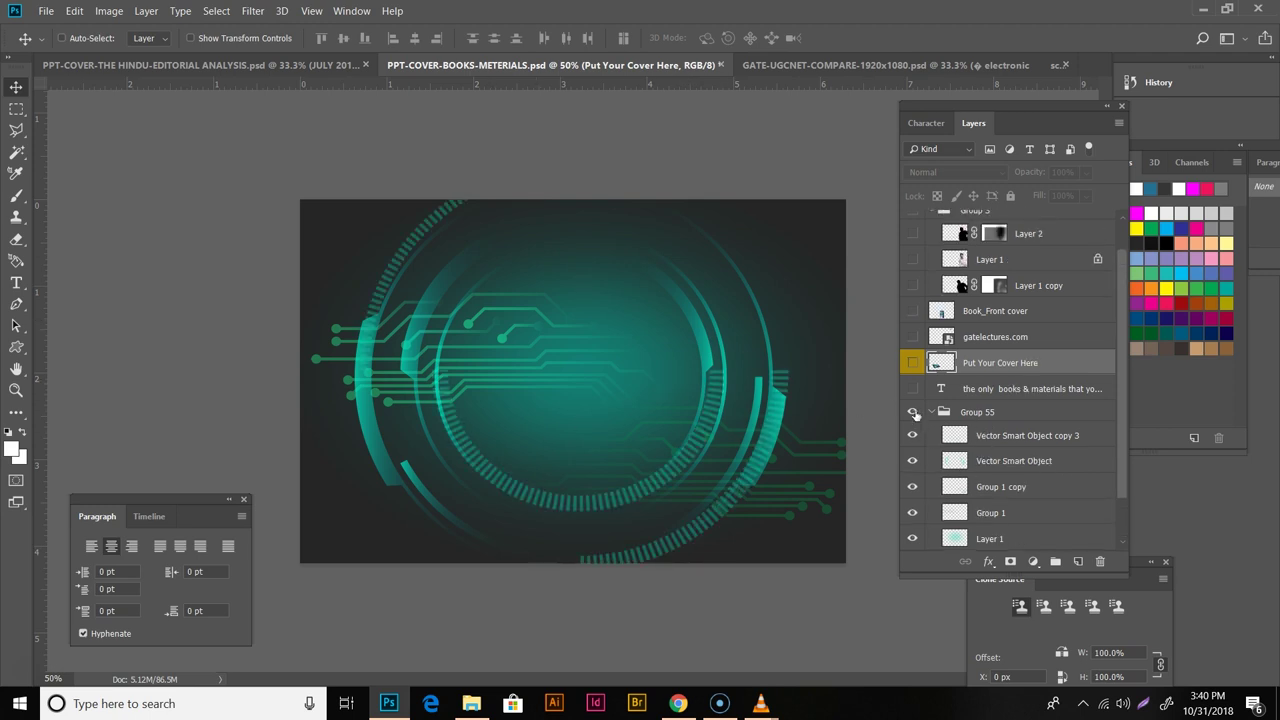
Show the headline text, gatelectures.com logo, UGC NET book cover image and Group 3
{"action": "left_click", "coordinate": [912, 388]}
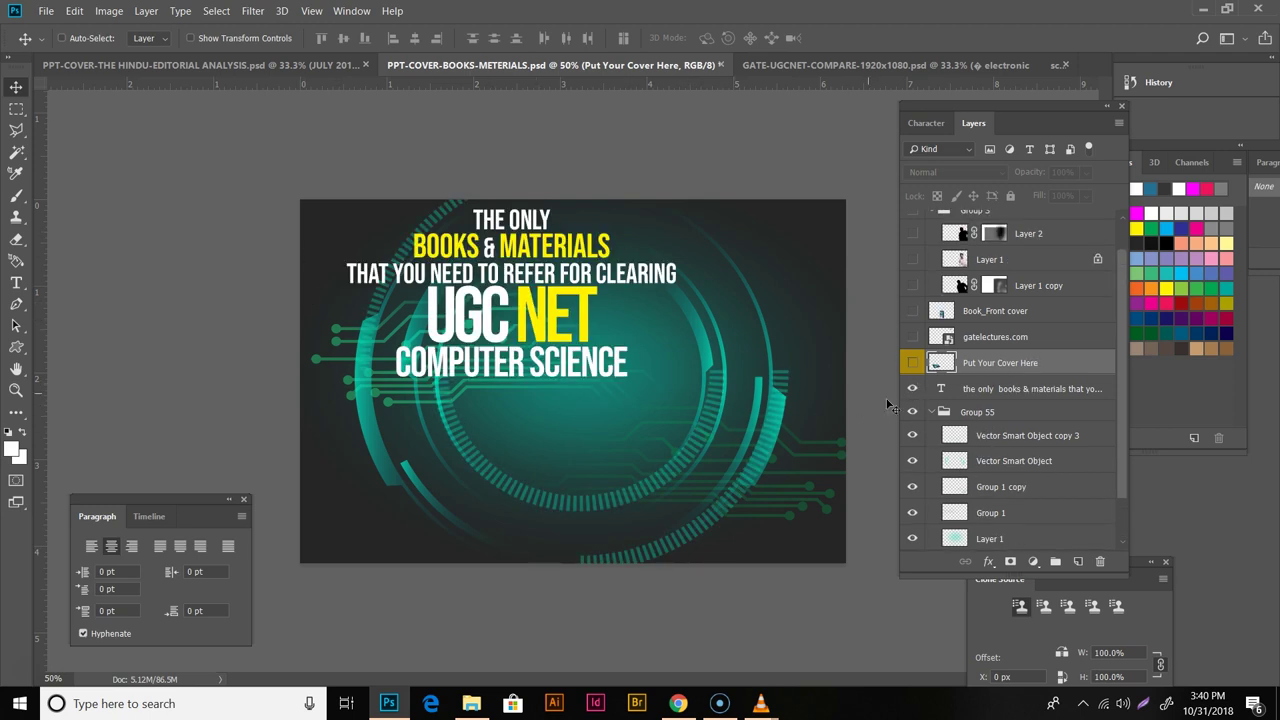
{"action": "scroll", "coordinate": [918, 366], "scroll_direction": "up", "scroll_amount": 1}
{"action": "left_click", "coordinate": [911, 362]}
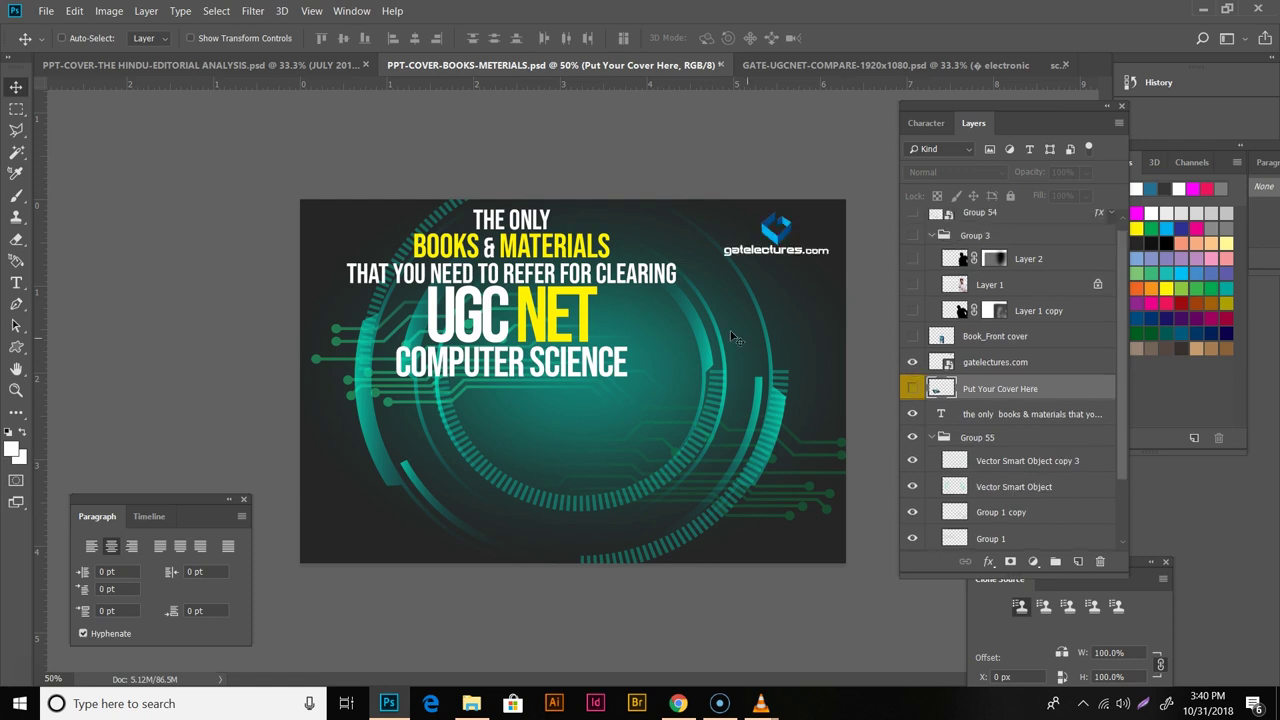
{"action": "left_click", "coordinate": [911, 336]}
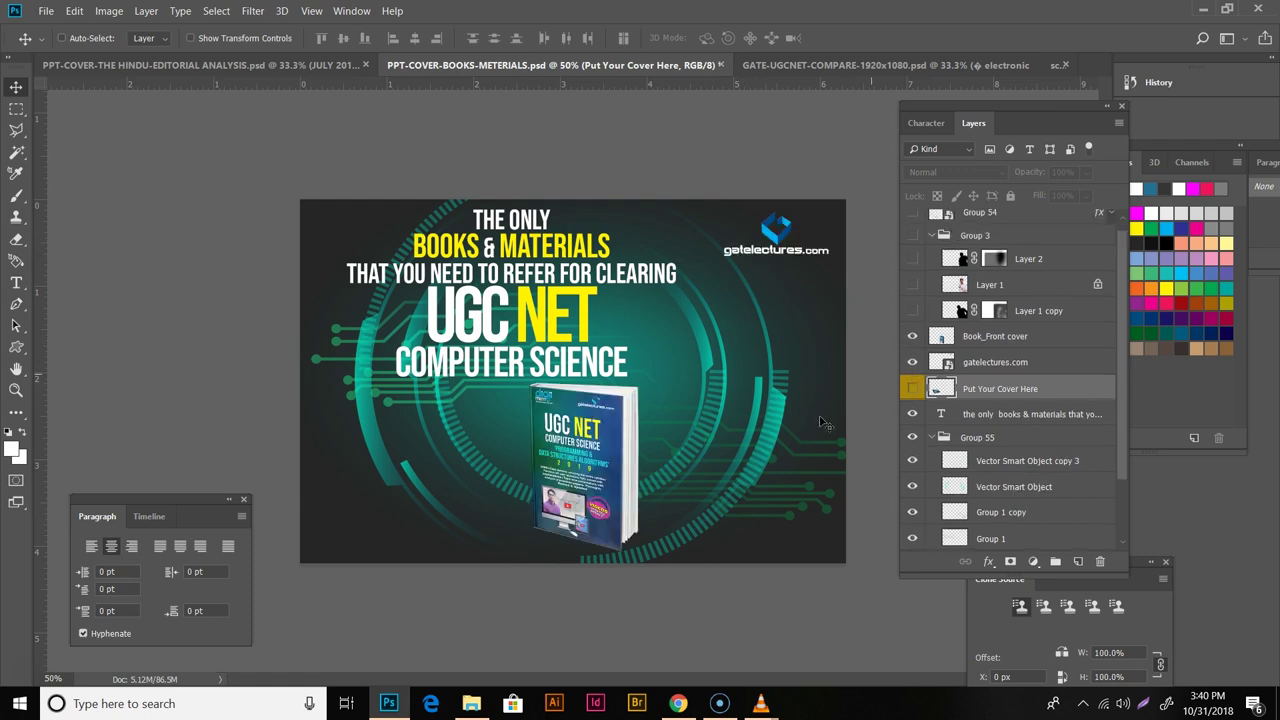
{"action": "left_click", "coordinate": [912, 310]}
Show the man's shadow and photo, Layer 2, the USB drive and the second book cover
{"action": "left_click", "coordinate": [912, 235]}
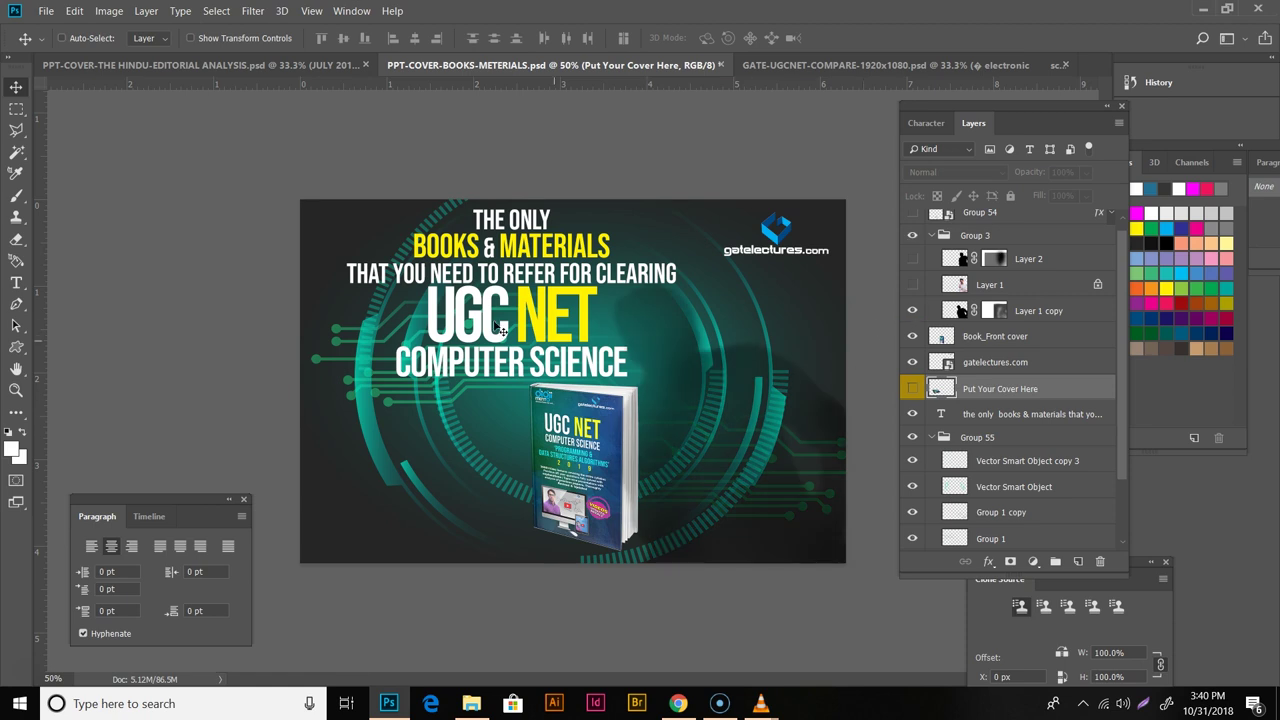
{"action": "scroll", "coordinate": [954, 380], "scroll_direction": "up", "scroll_amount": 1}
{"action": "left_click", "coordinate": [911, 295]}
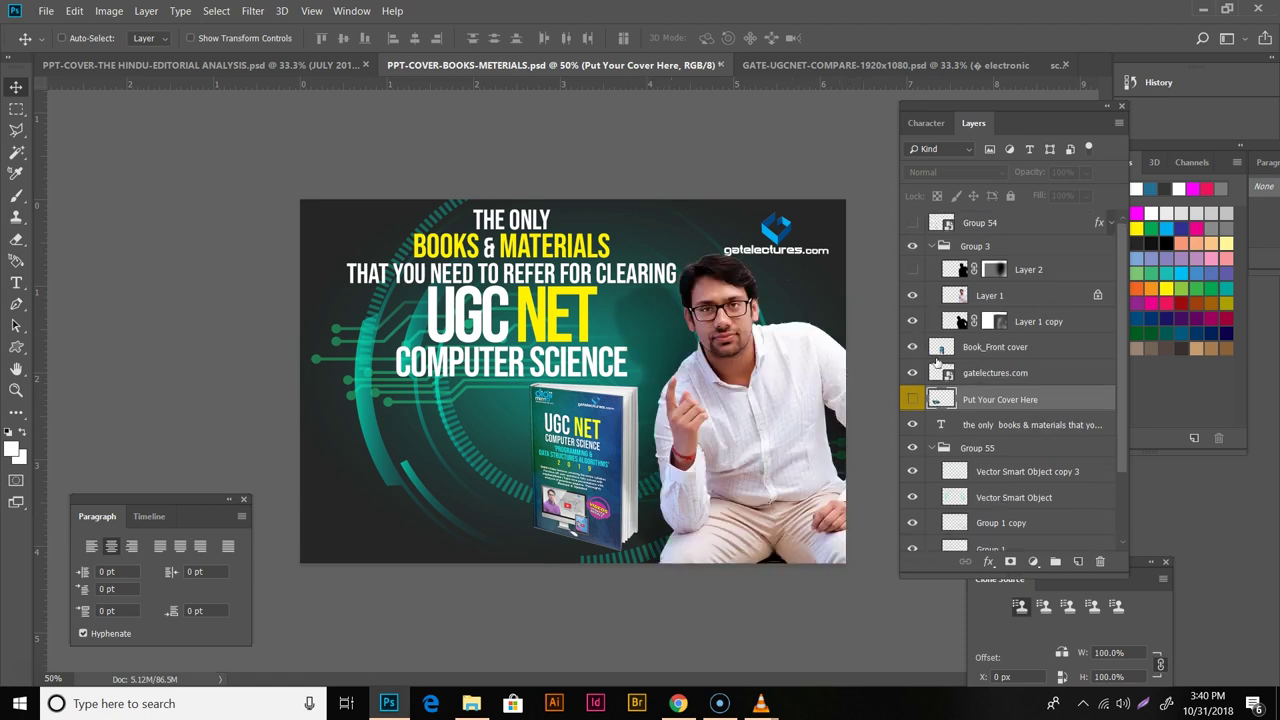
{"action": "left_click", "coordinate": [912, 270]}
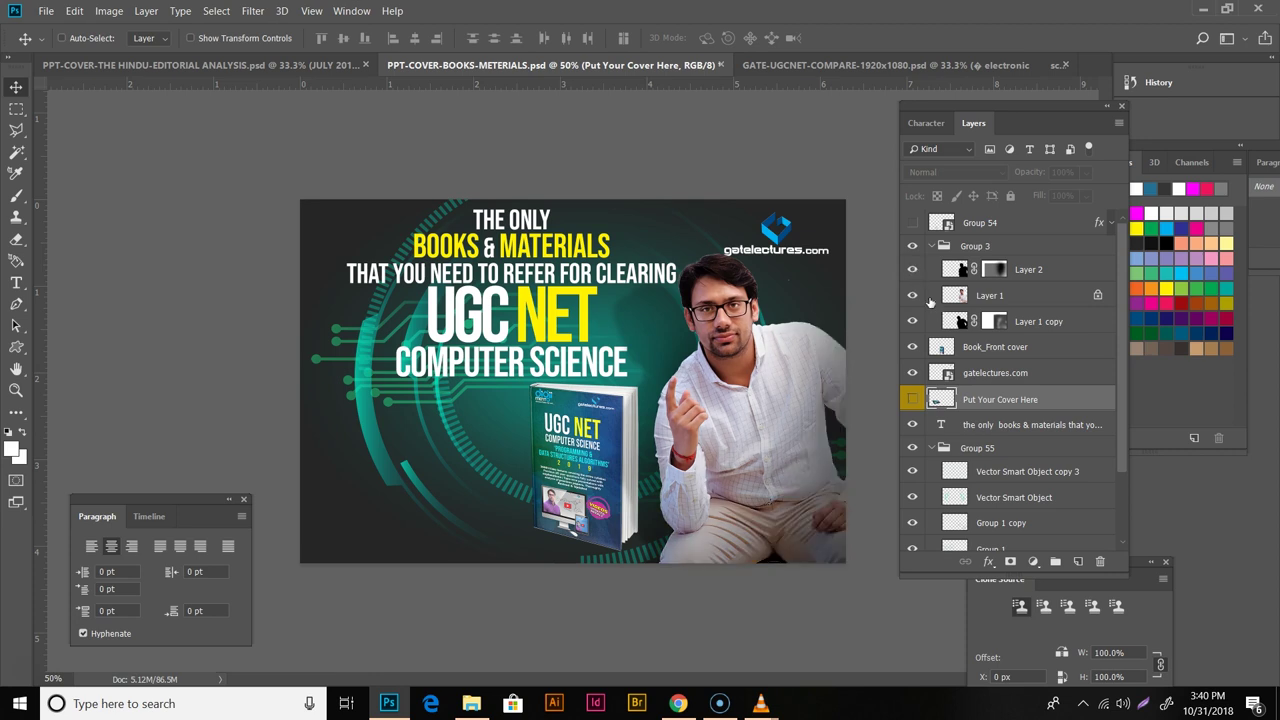
{"action": "left_click", "coordinate": [911, 223]}
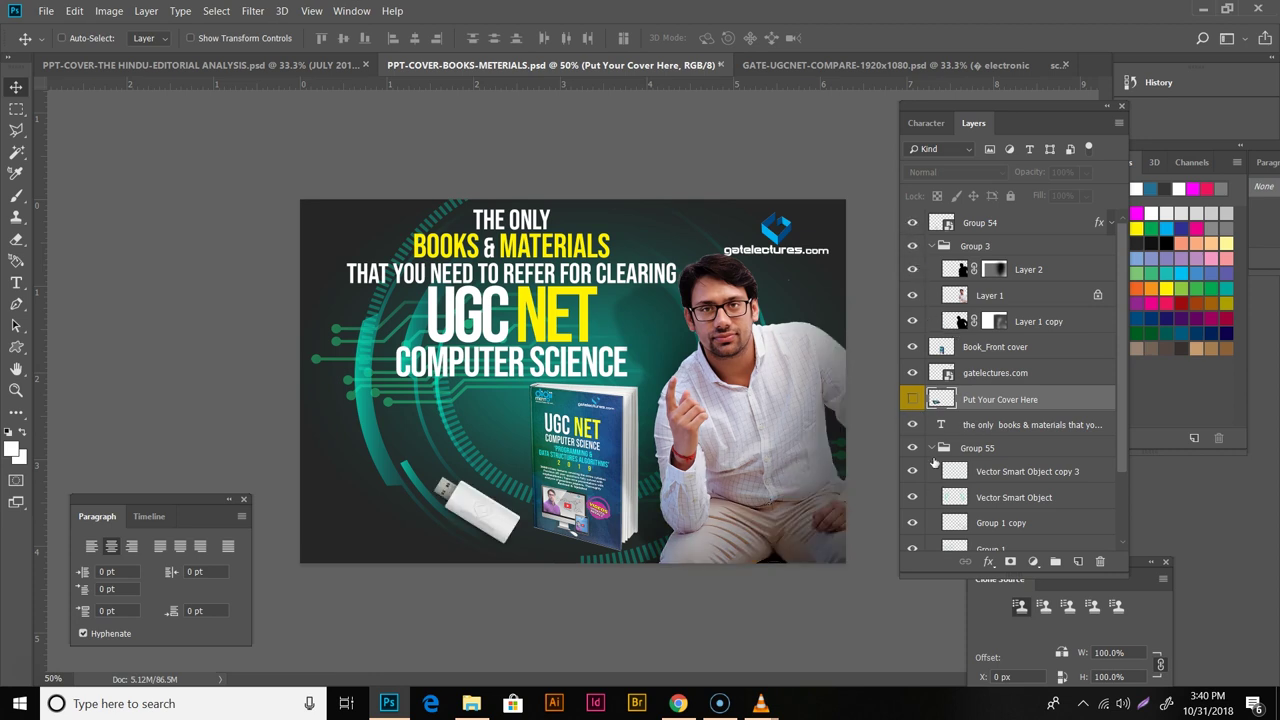
{"action": "left_click", "coordinate": [912, 399]}
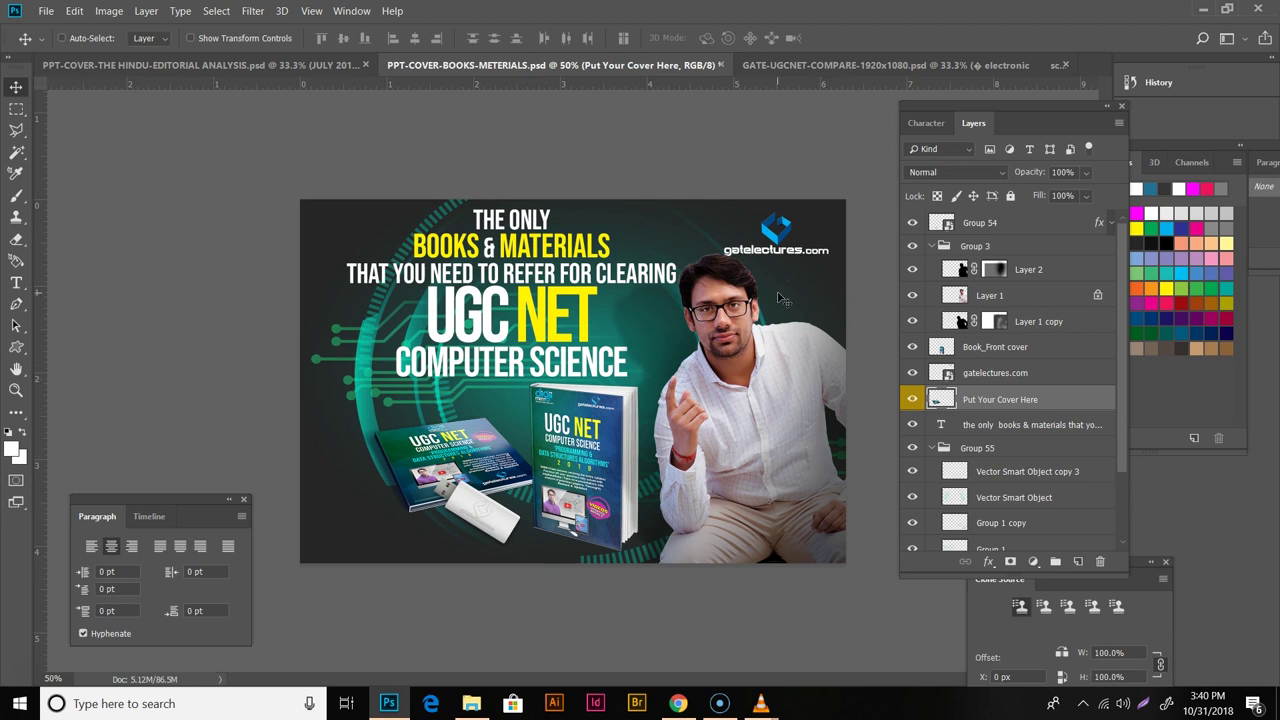
Switch to GATE-UGCNET-COMPARE-1920x1080.psd, zoom to 50% and scroll through its layer stack
{"action": "left_click", "coordinate": [842, 64]}
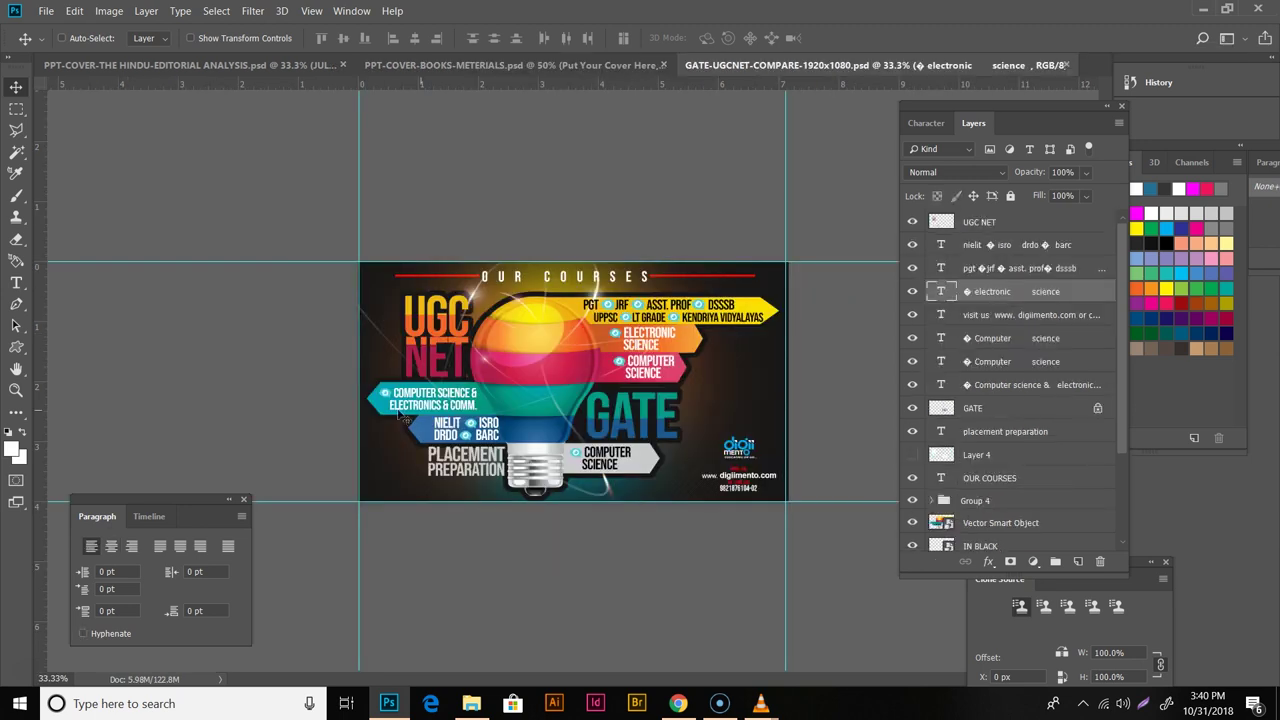
{"action": "key", "text": "ctrl+plus"}
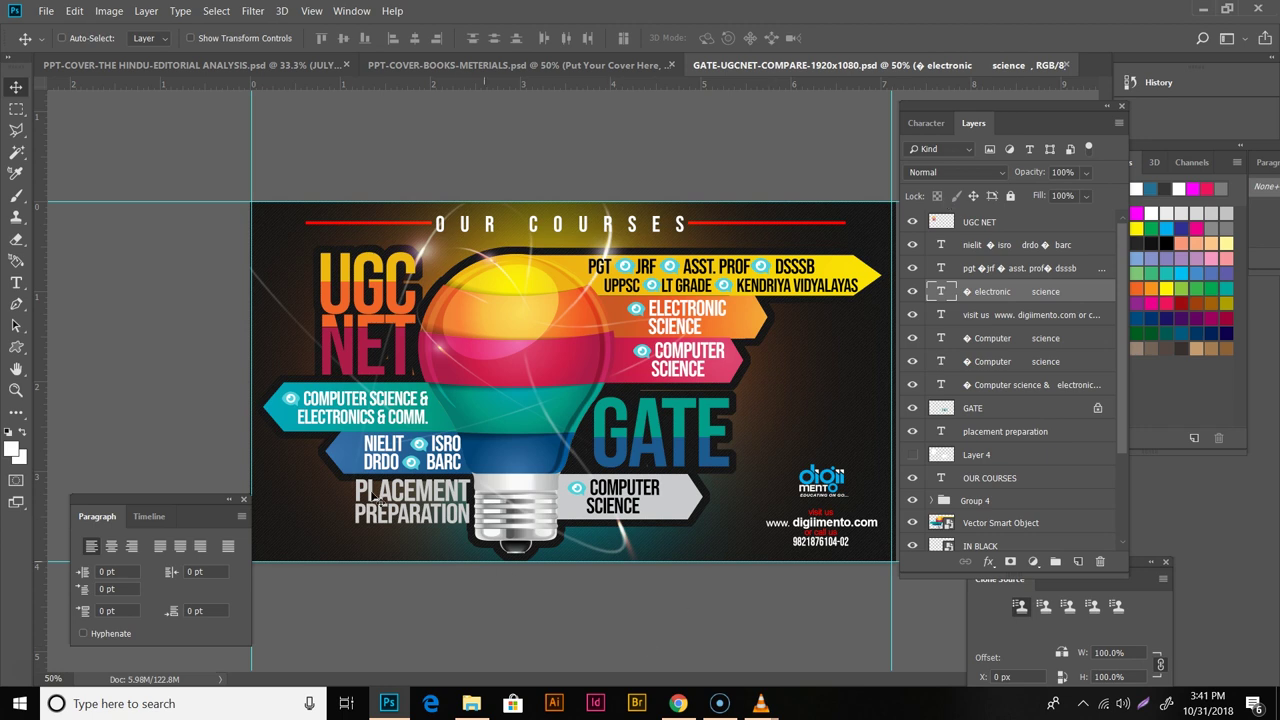
{"action": "scroll", "coordinate": [1094, 410], "scroll_direction": "down", "scroll_amount": 3}
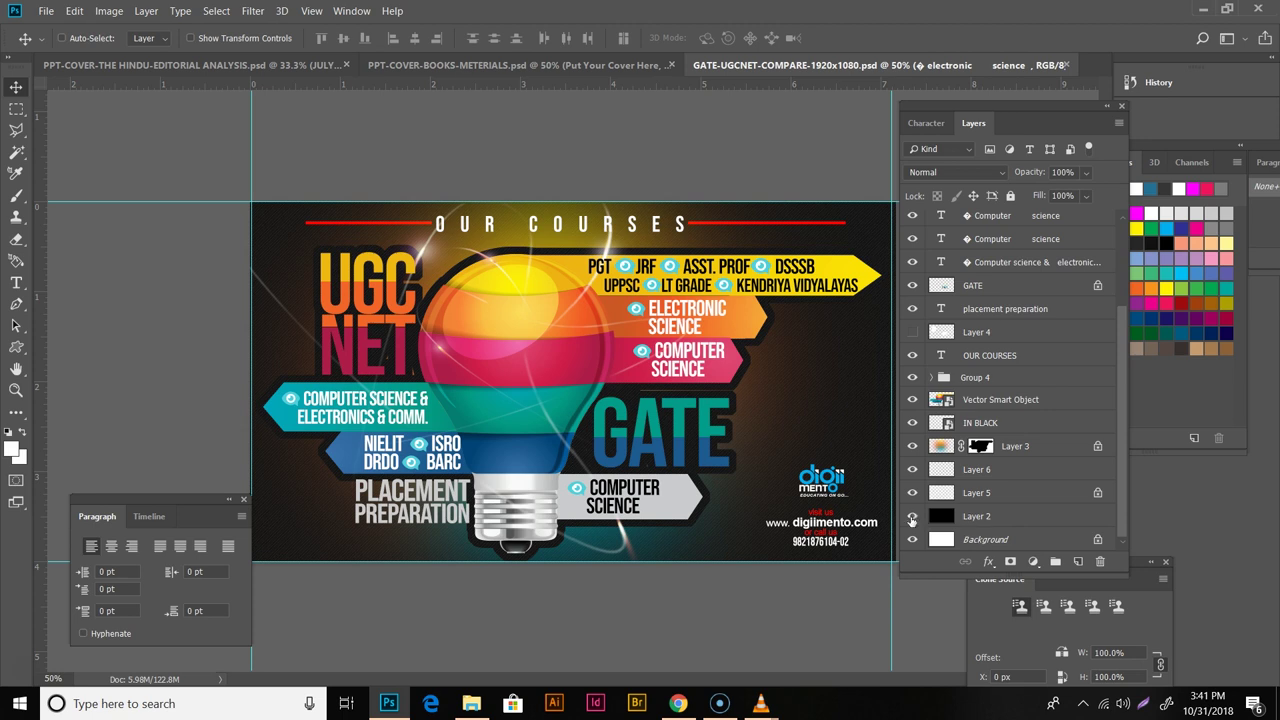
{"action": "scroll", "coordinate": [918, 442], "scroll_direction": "up", "scroll_amount": 3}
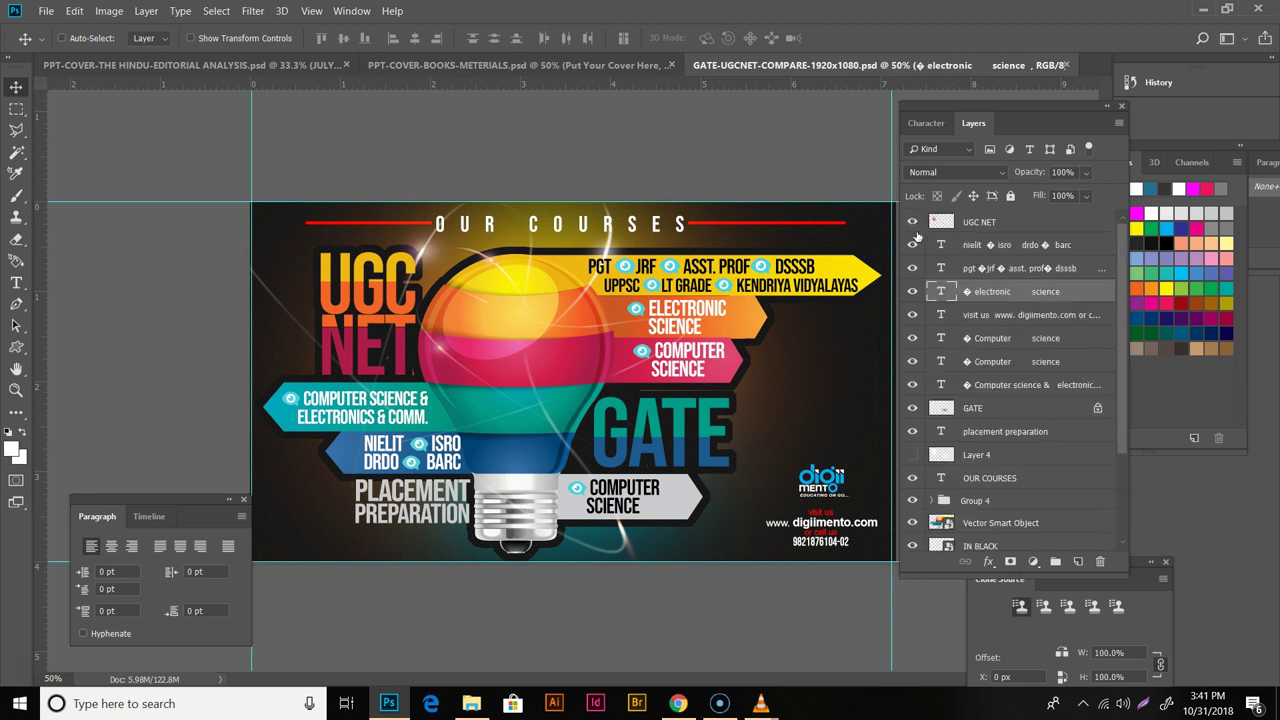
Hide the UGC NET and GATE titles, course labels, exam lists, contact and placement text
{"action": "left_click", "coordinate": [912, 222]}
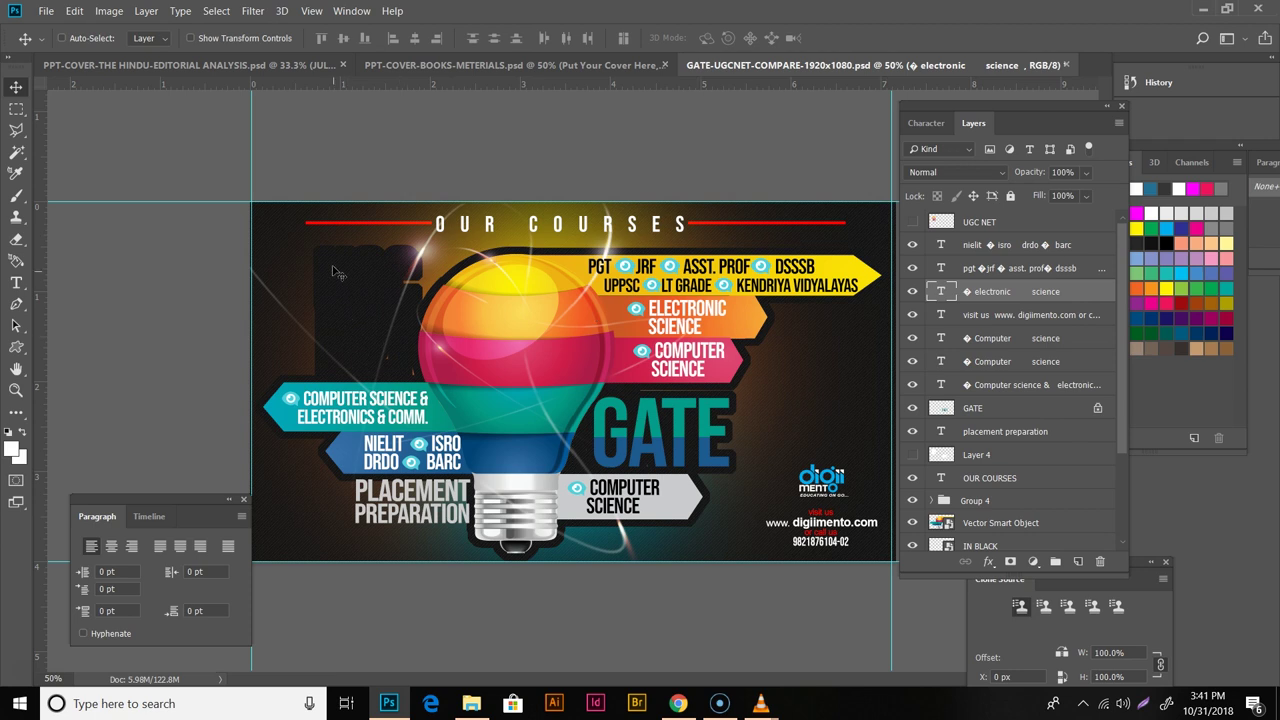
{"action": "left_click", "coordinate": [912, 245]}
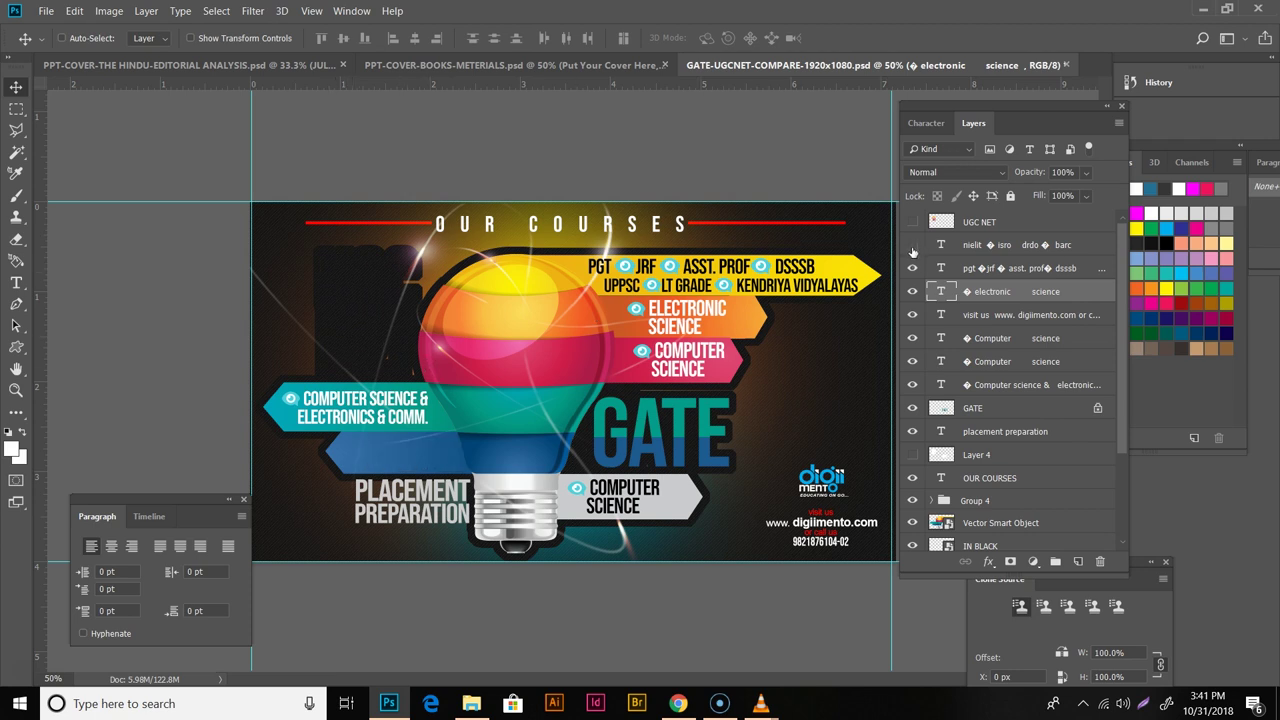
{"action": "left_click", "coordinate": [912, 268]}
{"action": "left_click", "coordinate": [912, 291]}
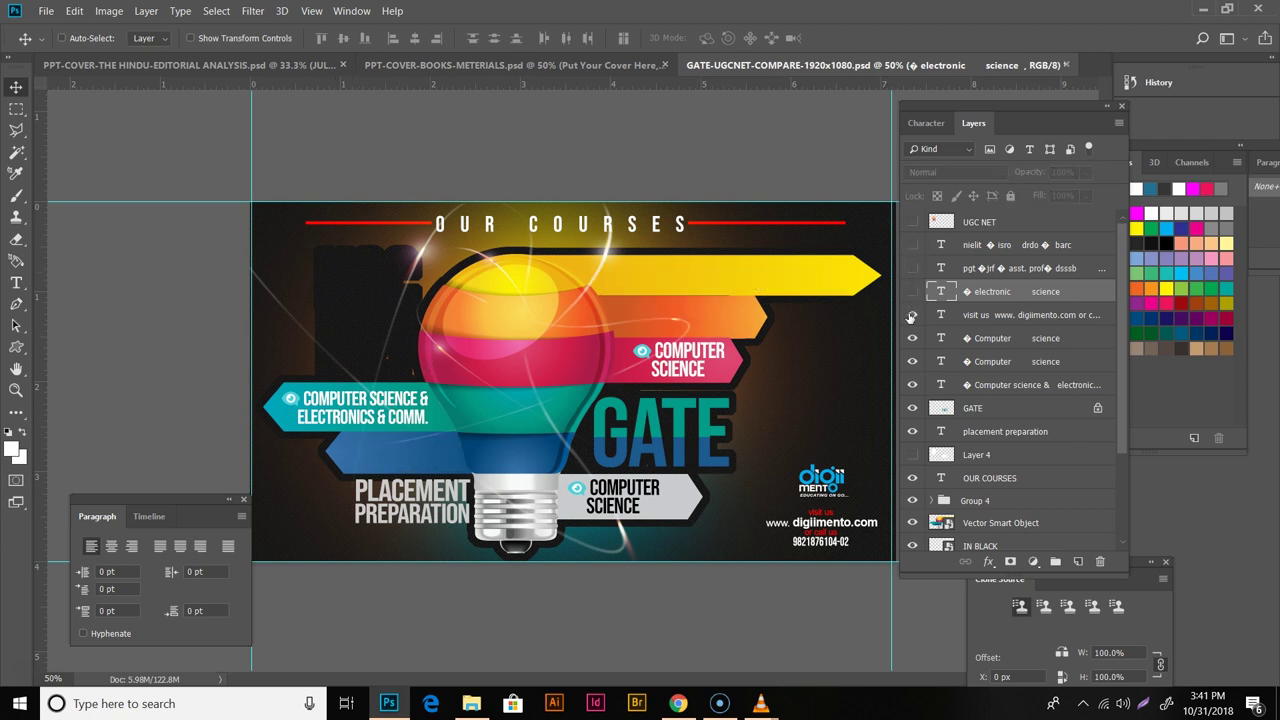
{"action": "left_click", "coordinate": [912, 315]}
{"action": "left_click", "coordinate": [912, 338]}
{"action": "left_click", "coordinate": [912, 361]}
{"action": "left_click", "coordinate": [912, 384]}
{"action": "left_click", "coordinate": [912, 408]}
{"action": "left_click", "coordinate": [912, 431]}
Hide OUR COURSES, light flare, lightbulb artwork, digii mento logo, glow, red lines, texture and black fill
{"action": "scroll", "coordinate": [912, 445], "scroll_direction": "down", "scroll_amount": 1}
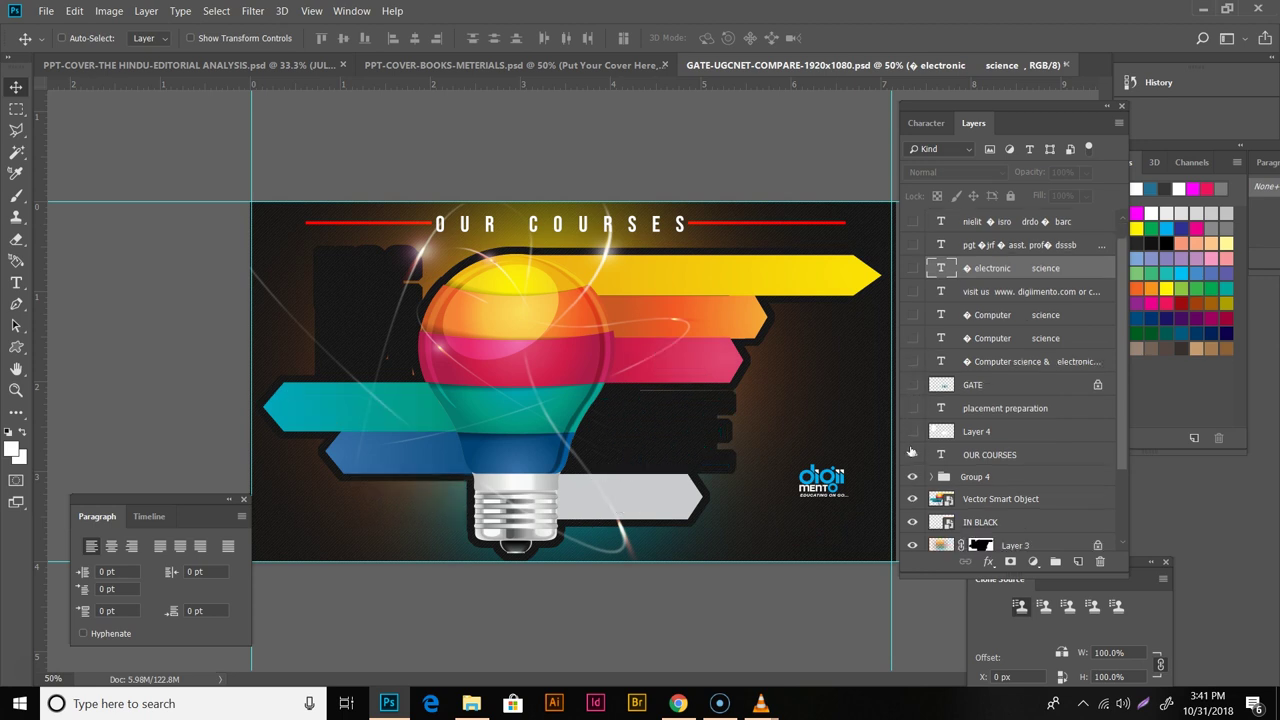
{"action": "left_click", "coordinate": [912, 454]}
{"action": "left_click", "coordinate": [912, 477]}
{"action": "left_click", "coordinate": [912, 498]}
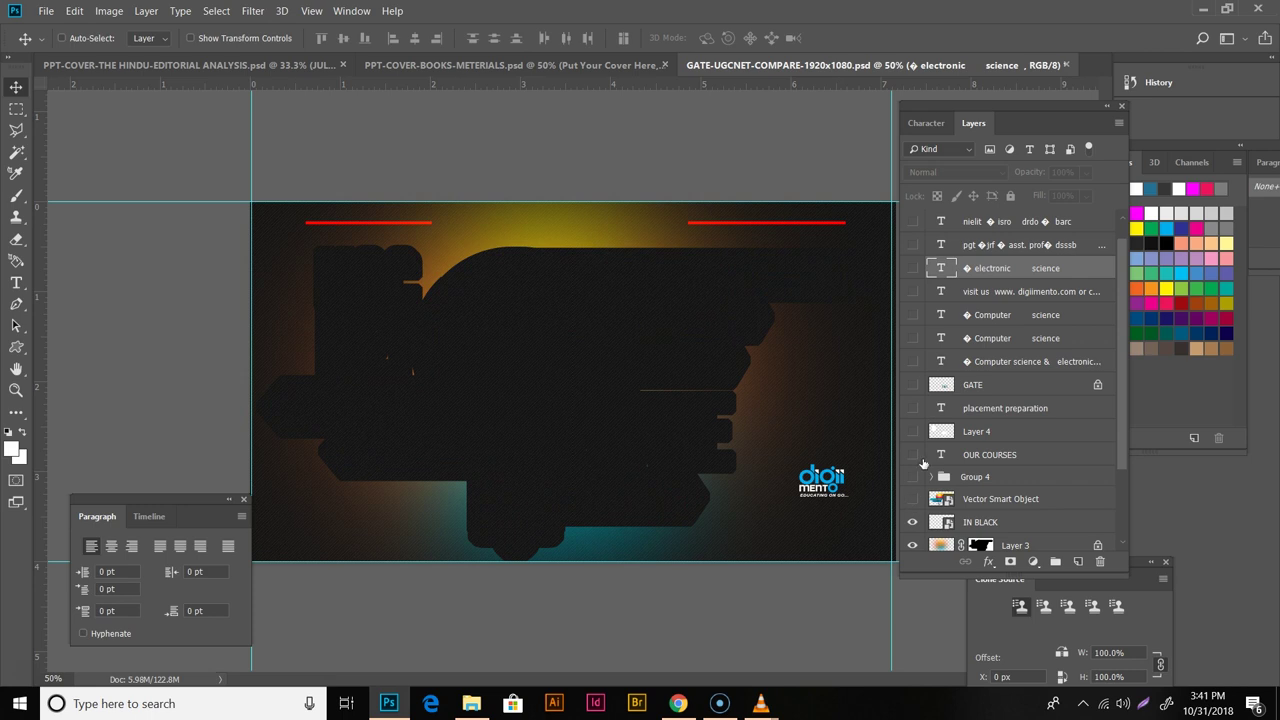
{"action": "scroll", "coordinate": [916, 470], "scroll_direction": "down", "scroll_amount": 3}
{"action": "left_click", "coordinate": [912, 452]}
{"action": "left_click", "coordinate": [912, 475]}
{"action": "left_click", "coordinate": [912, 498]}
{"action": "left_click", "coordinate": [912, 521]}
{"action": "scroll", "coordinate": [913, 540], "scroll_direction": "down", "scroll_amount": 1}
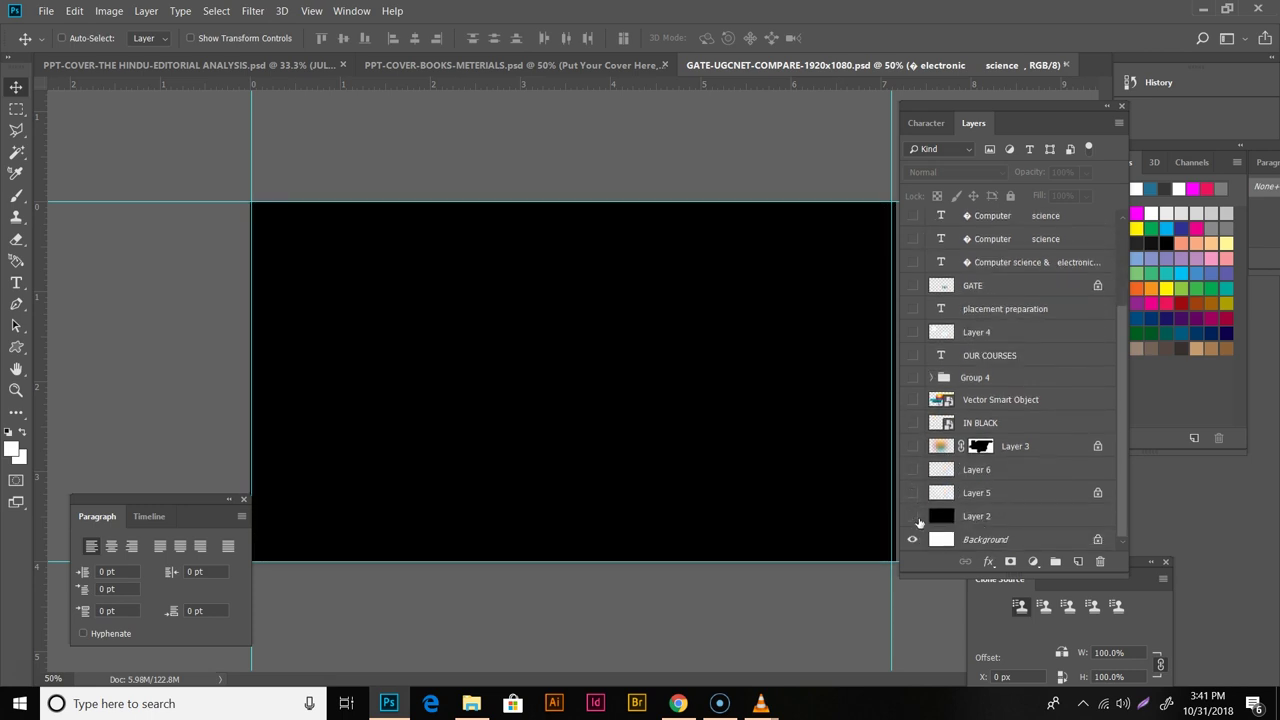
{"action": "left_click", "coordinate": [912, 516]}
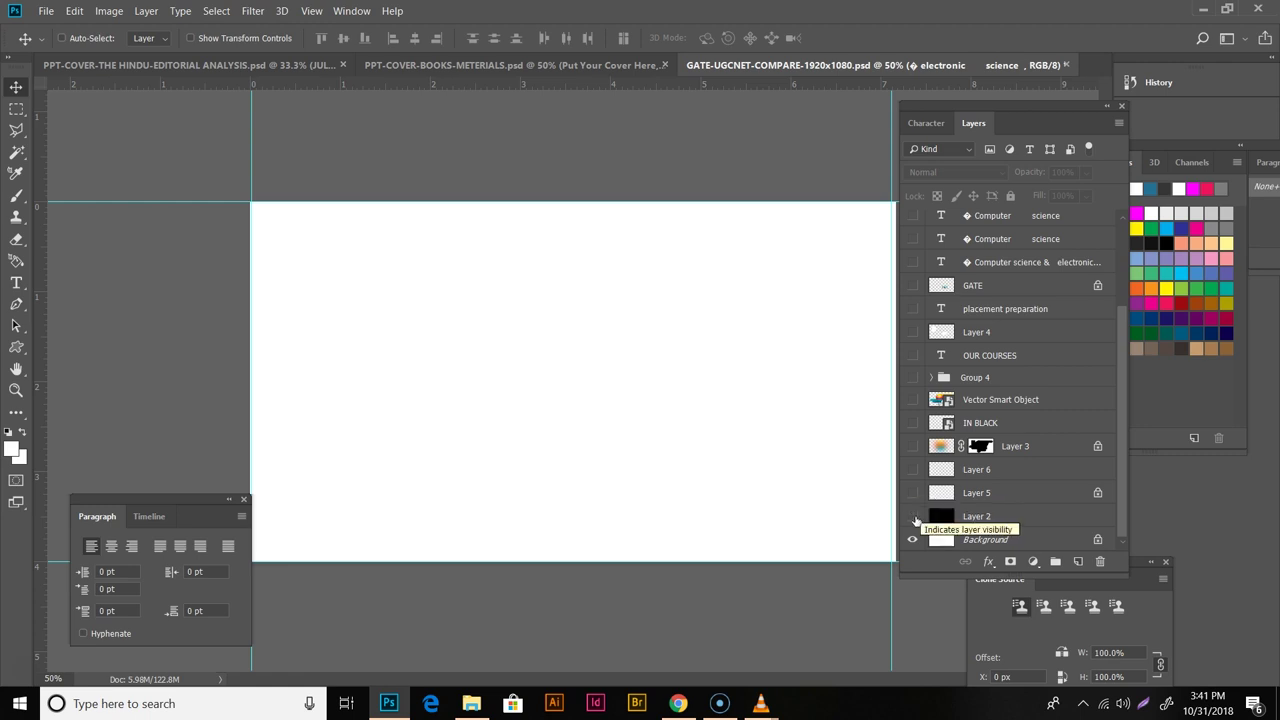
Show the black fill, dark texture, red lines, glow, digii mento logo, lightbulb, flare and OUR COURSES
{"action": "left_click", "coordinate": [912, 516]}
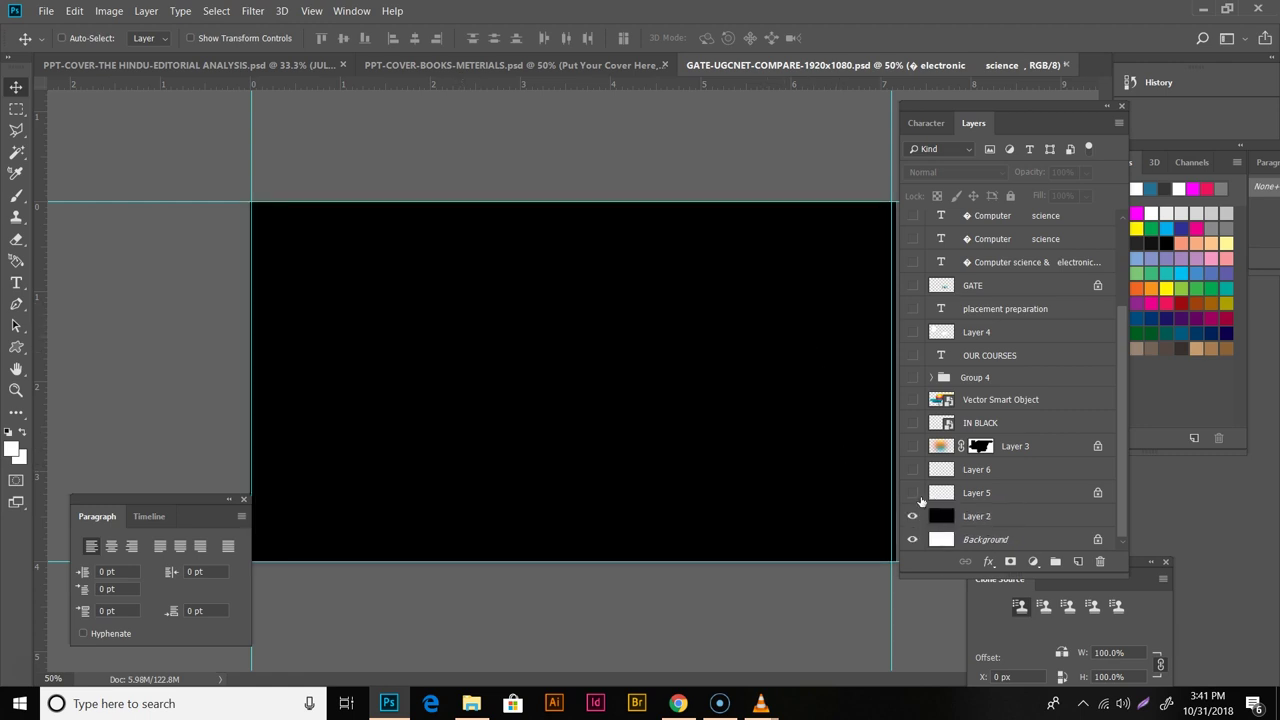
{"action": "left_click", "coordinate": [912, 493]}
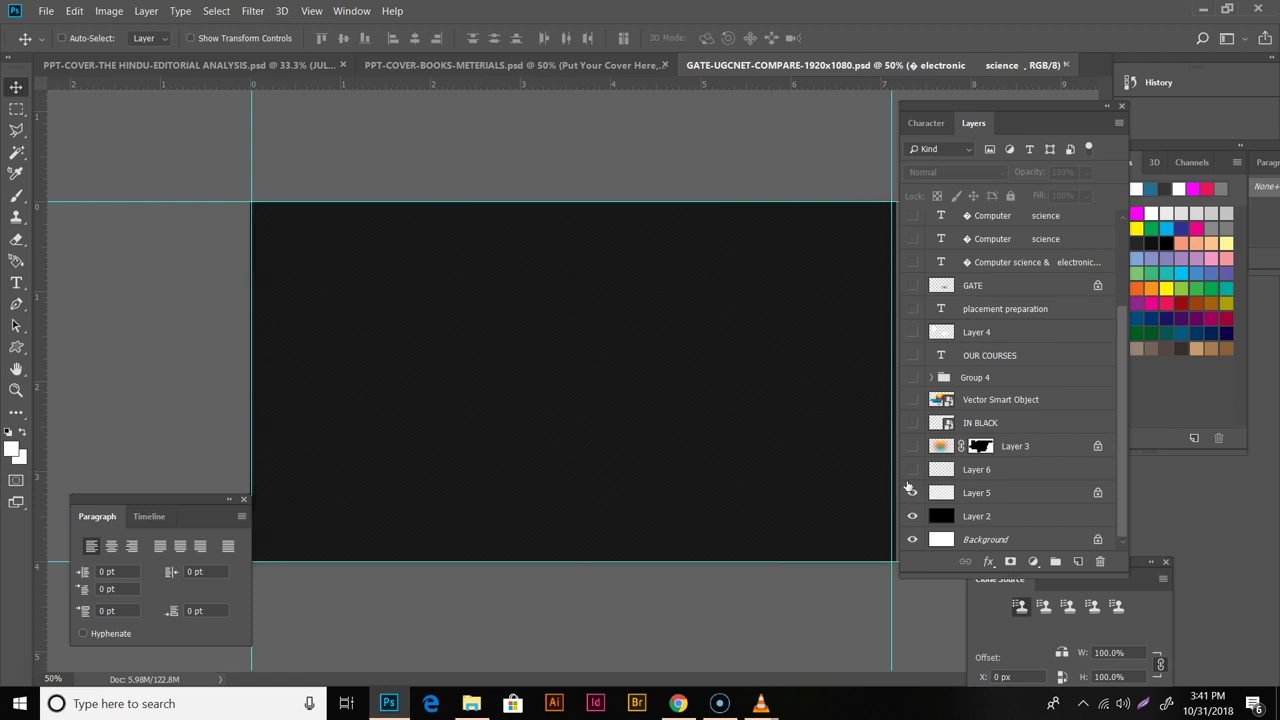
{"action": "left_click", "coordinate": [912, 469]}
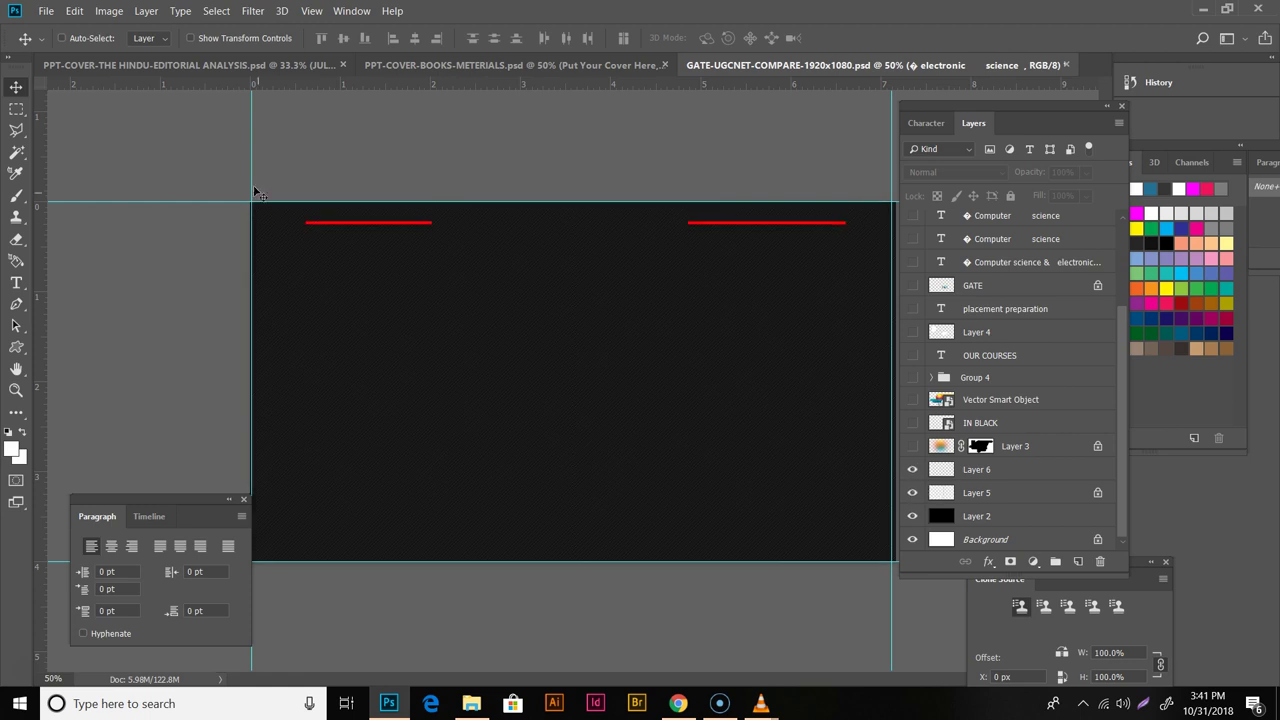
{"action": "left_click", "coordinate": [912, 446]}
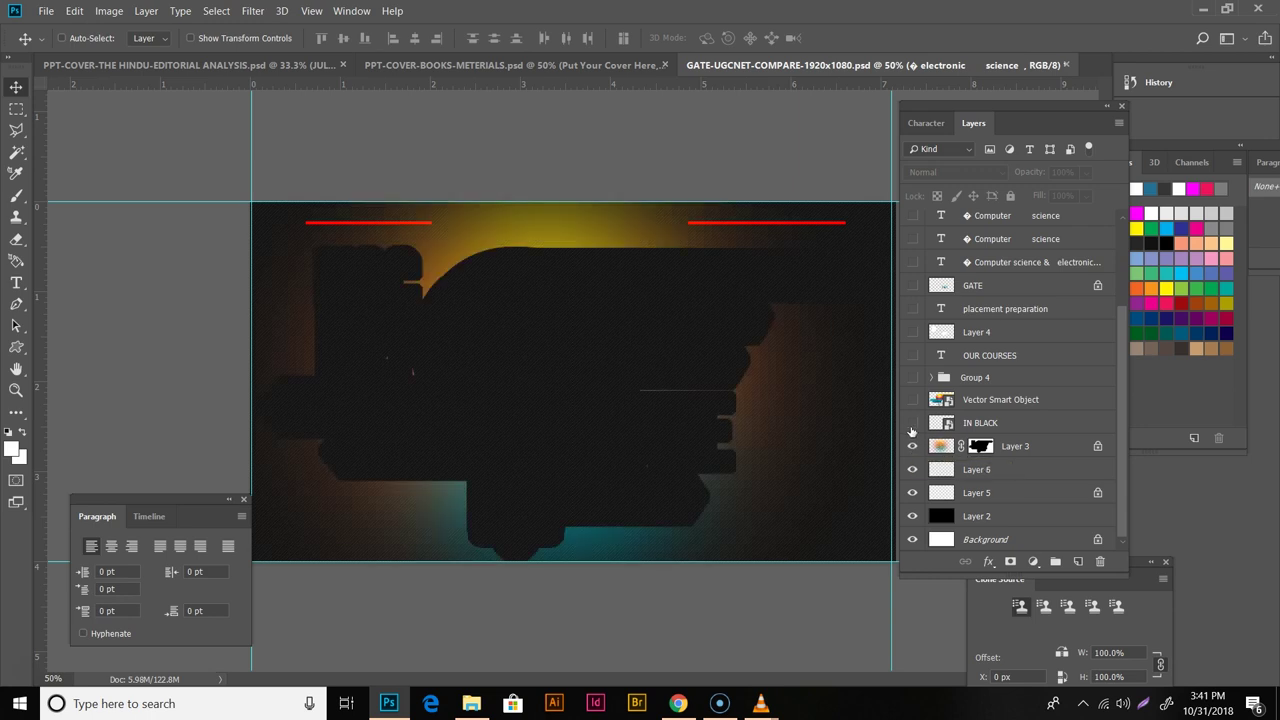
{"action": "left_click", "coordinate": [912, 423]}
{"action": "left_click", "coordinate": [912, 399]}
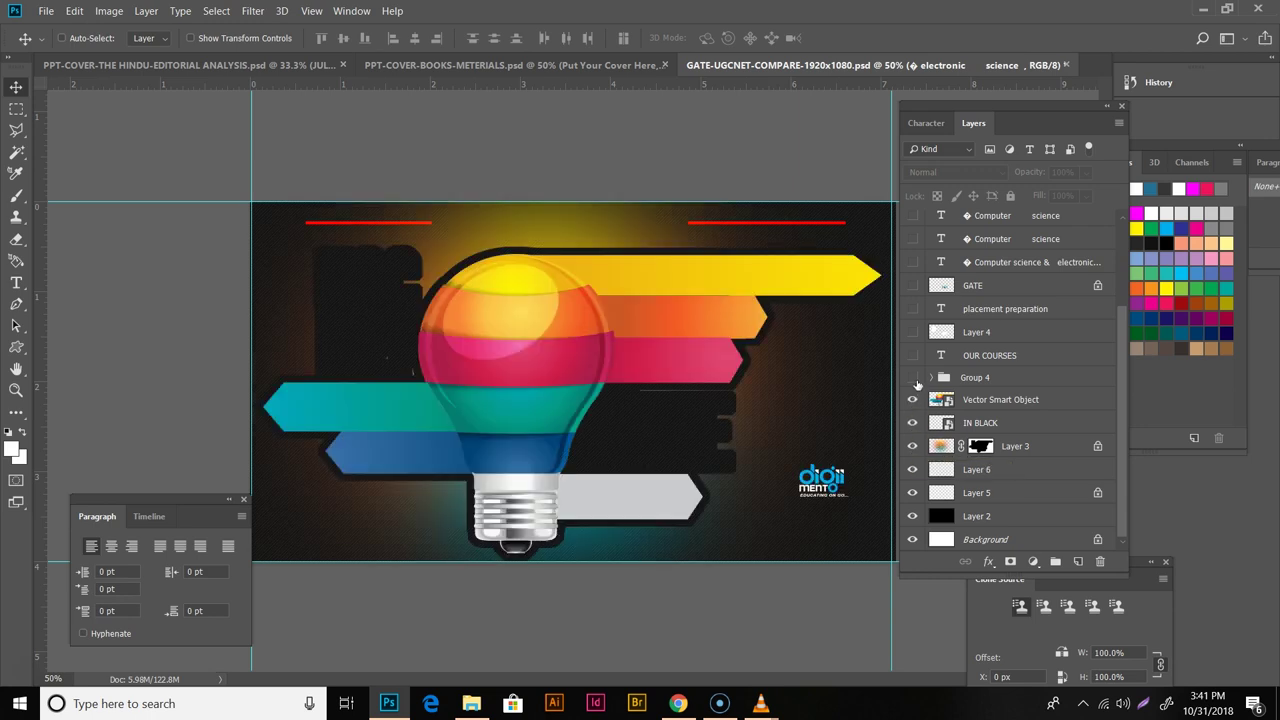
{"action": "left_click", "coordinate": [912, 378]}
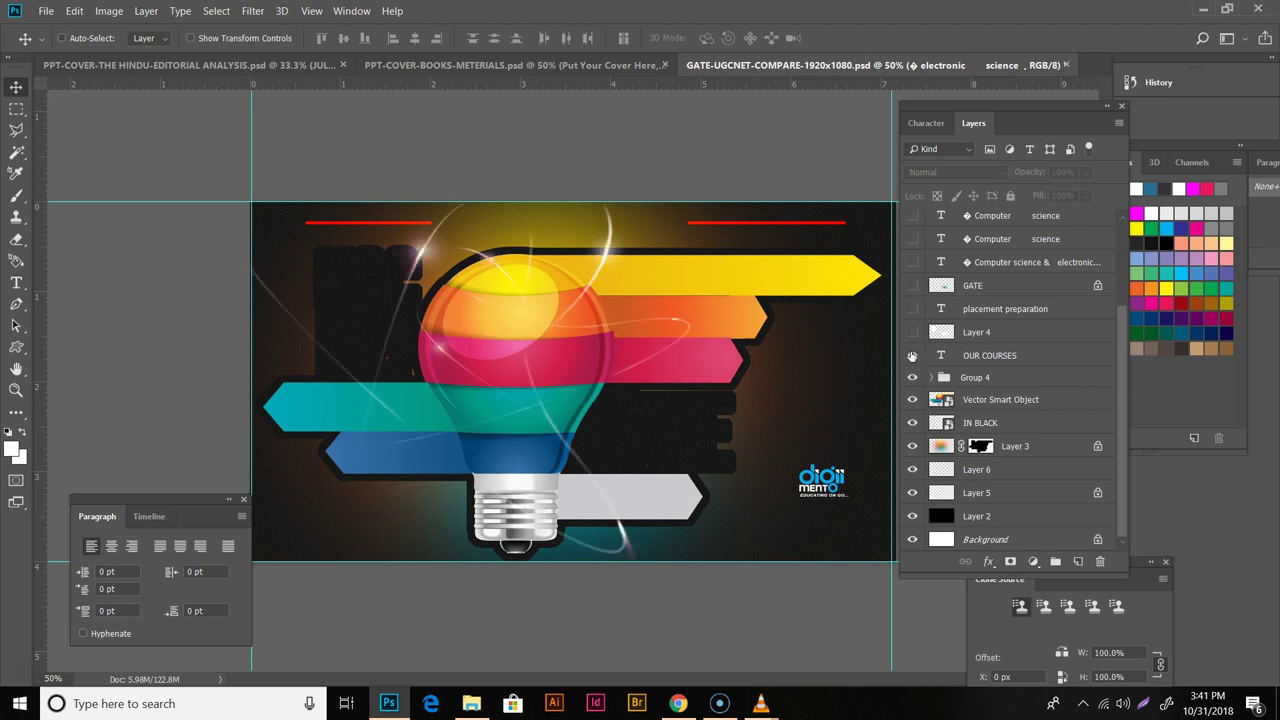
{"action": "left_click", "coordinate": [912, 355]}
Show the grey backing text, placement text, GATE title and the Computer science labels
{"action": "left_click", "coordinate": [912, 331]}
{"action": "left_click", "coordinate": [912, 308]}
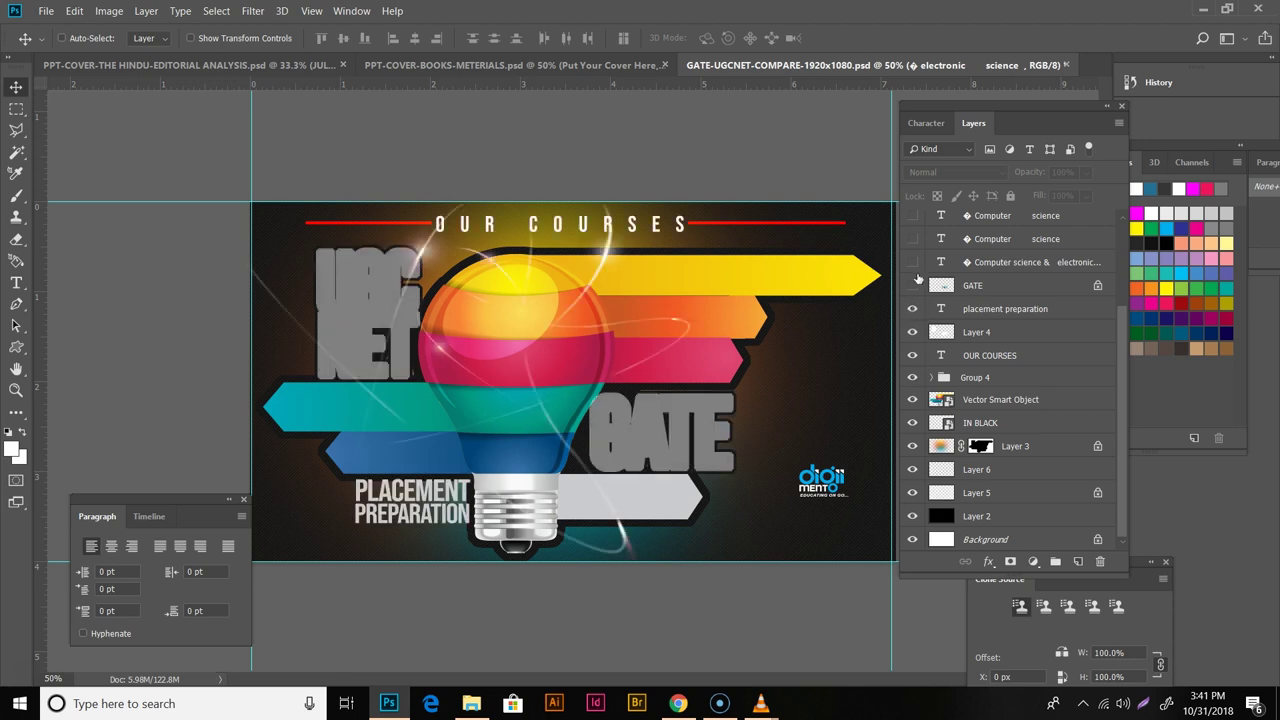
{"action": "left_click", "coordinate": [912, 285]}
{"action": "left_click", "coordinate": [912, 262]}
{"action": "left_click", "coordinate": [912, 239]}
{"action": "scroll", "coordinate": [935, 287], "scroll_direction": "up", "scroll_amount": 2}
{"action": "scroll", "coordinate": [935, 287], "scroll_direction": "up", "scroll_amount": 2}
Show the other Computer science label, visit us text, electronic science, PGT JRF and NIELIT ISRO DRDO BARC
{"action": "left_click", "coordinate": [912, 332]}
{"action": "left_click", "coordinate": [912, 308]}
{"action": "left_click", "coordinate": [912, 285]}
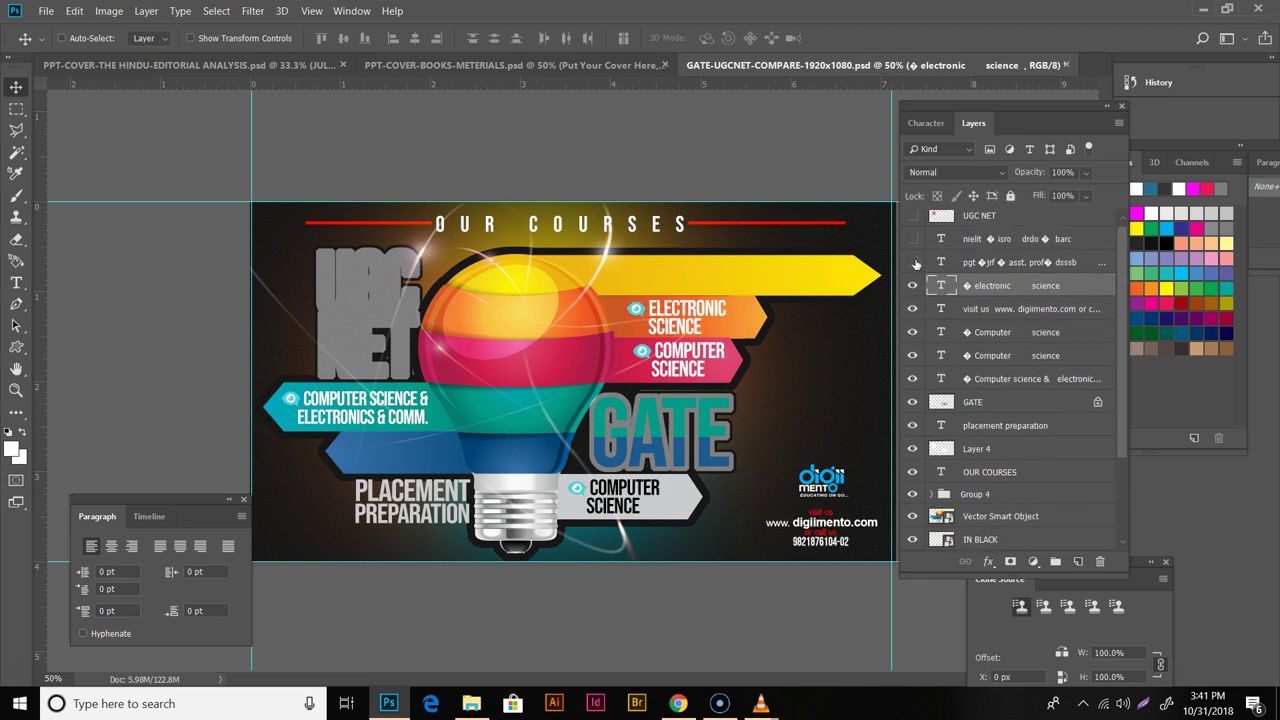
{"action": "left_click", "coordinate": [912, 262]}
{"action": "left_click", "coordinate": [912, 239]}
{"action": "scroll", "coordinate": [938, 305], "scroll_direction": "up", "scroll_amount": 1}
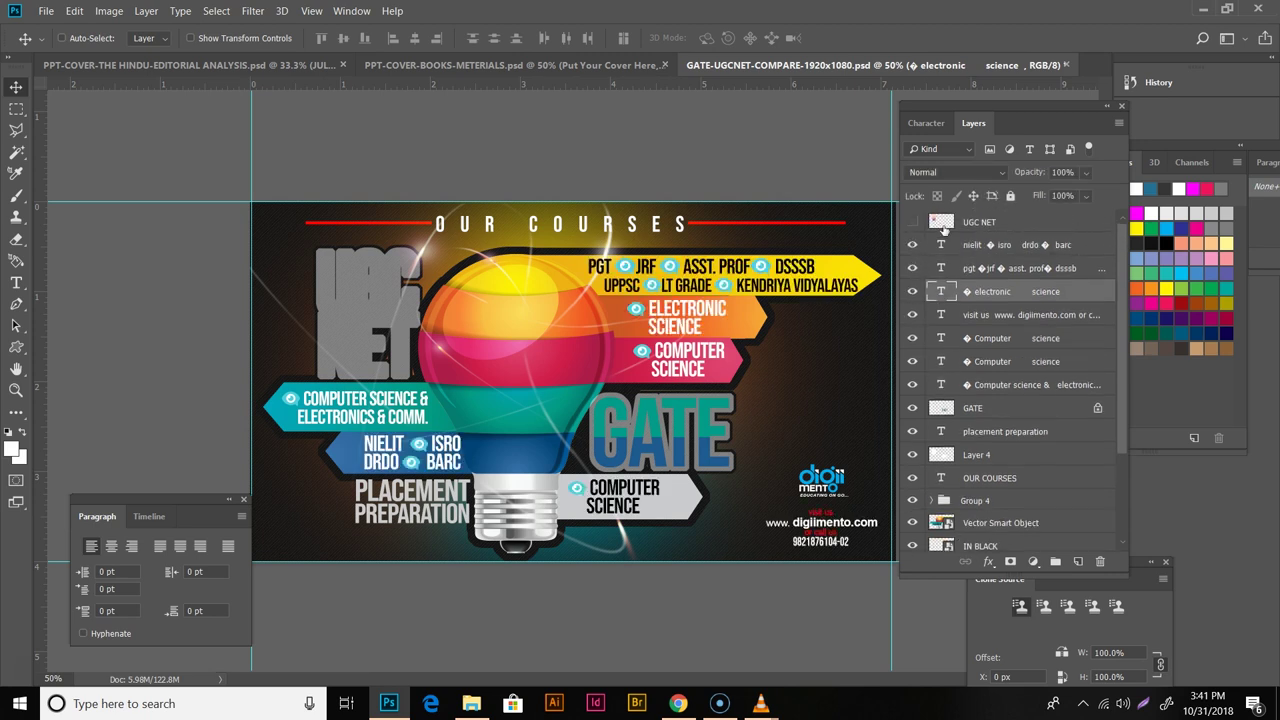
Show the coloured UGC NET title, then switch back to PPT-COVER-BOOKS-METERIALS.psd
{"action": "left_click", "coordinate": [912, 222]}
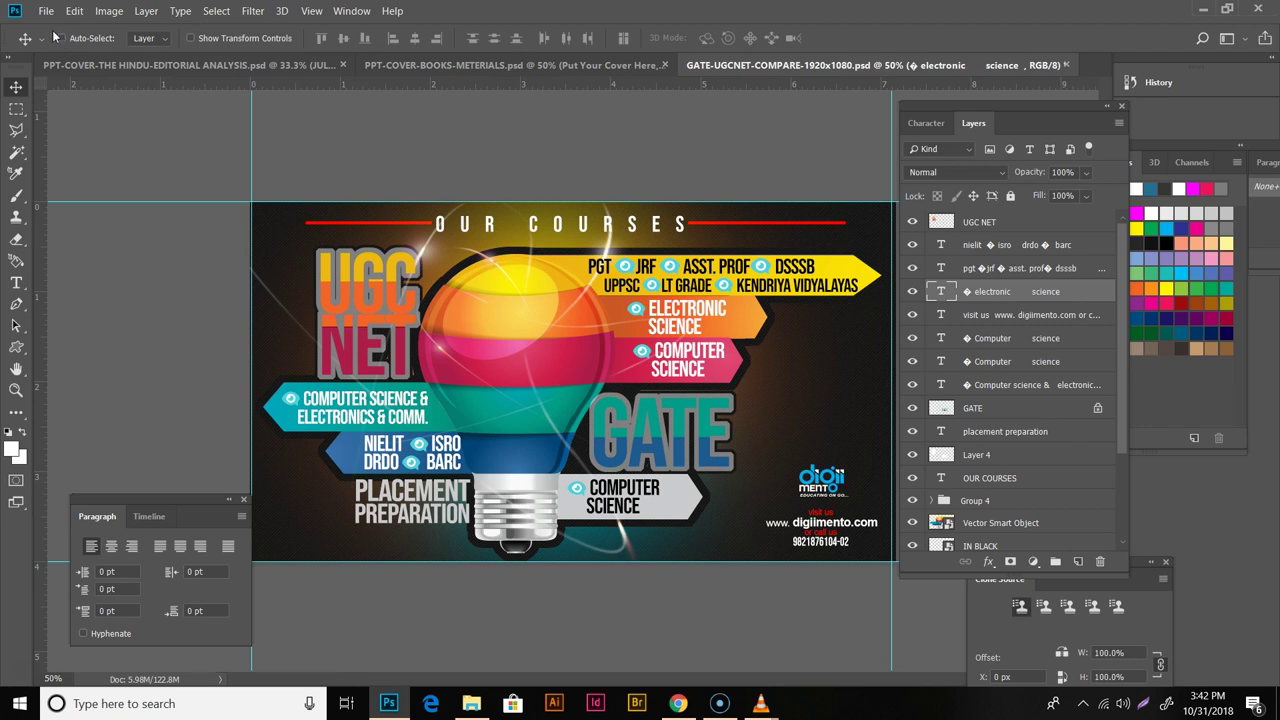
{"action": "left_click", "coordinate": [436, 65]}
{"action": "left_click", "coordinate": [243, 64]}
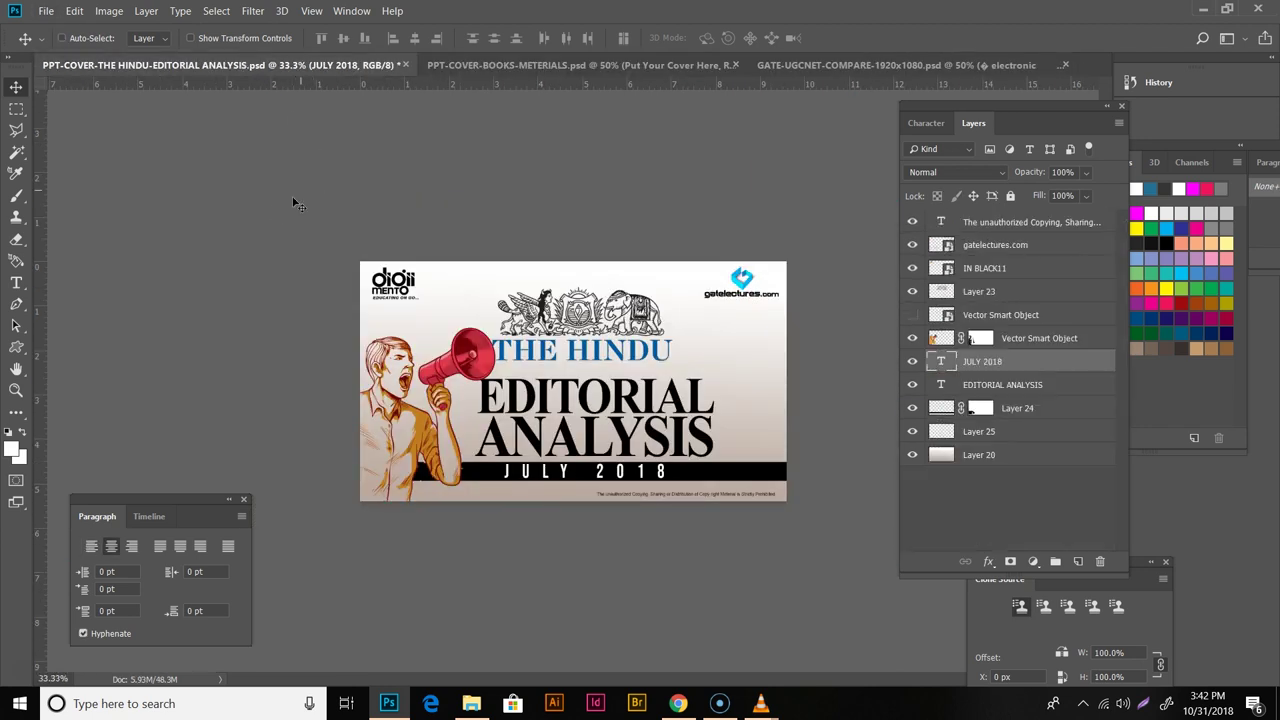
{"action": "left_click", "coordinate": [649, 70]}
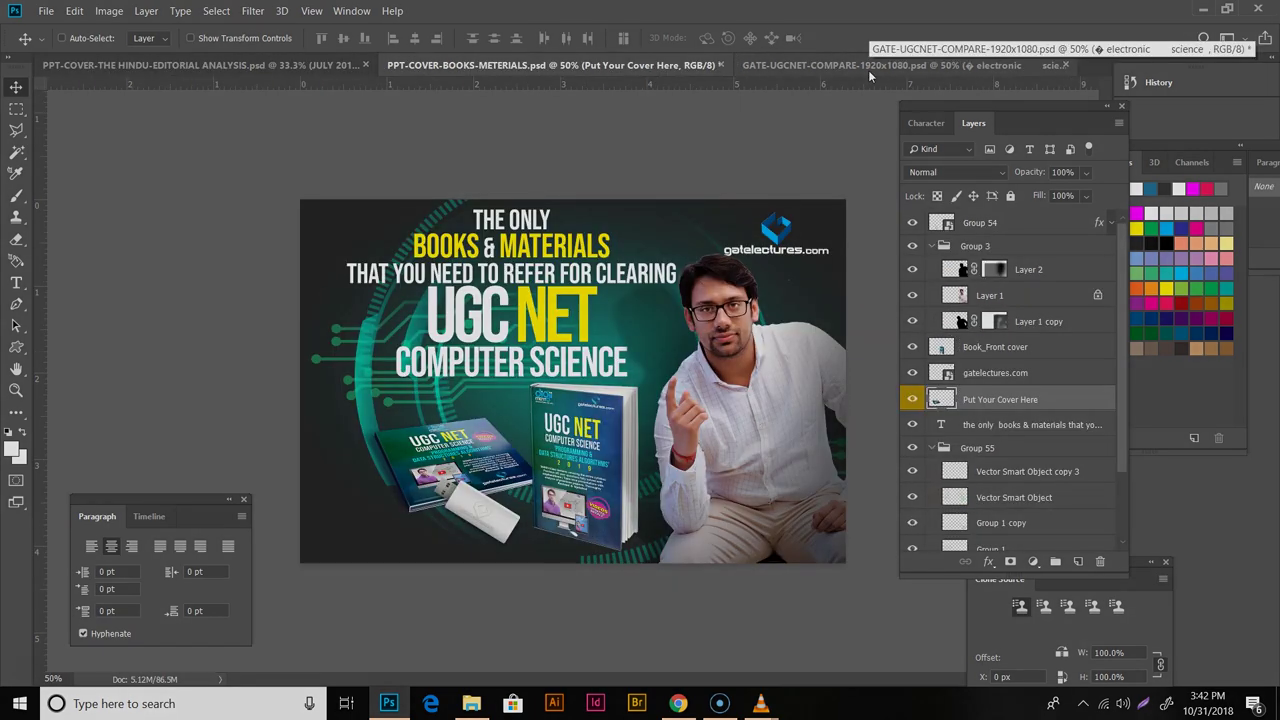